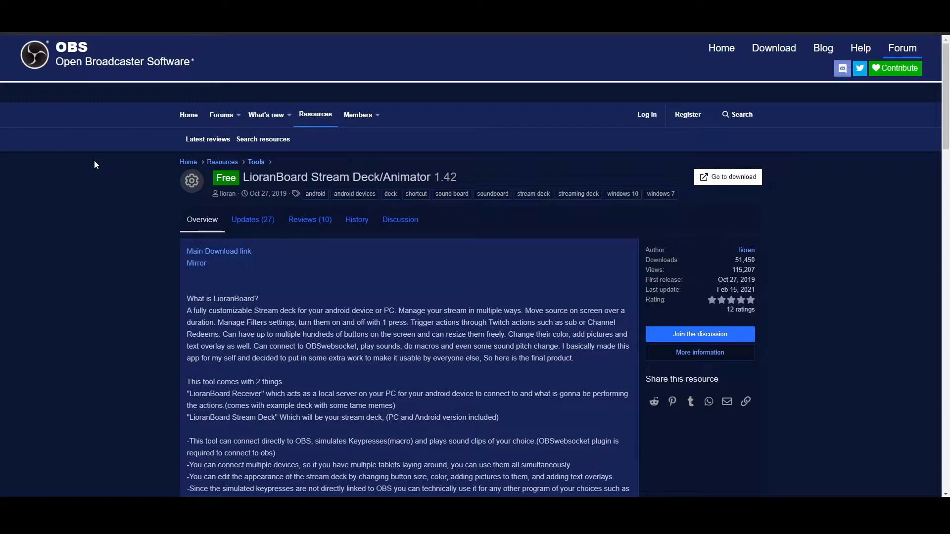
# Step: Open the LioranBoard download page from its OBS forum resource entry
pyautogui.scroll(-2, 95, 164)
pyautogui.scroll(2, 95, 165)
pyautogui.click(734, 176)
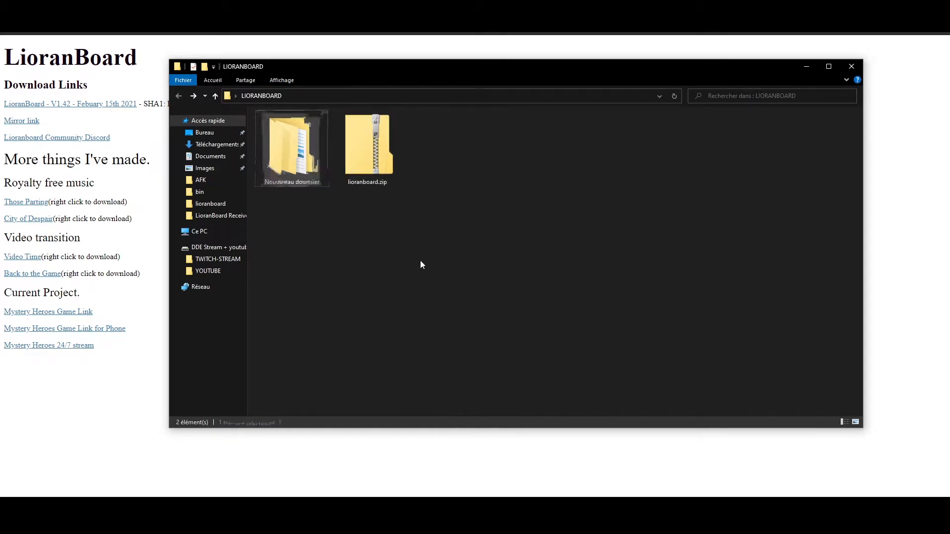
pyautogui.moveTo(419, 237); pyautogui.dragTo(363, 147)
pyautogui.click(364, 147)
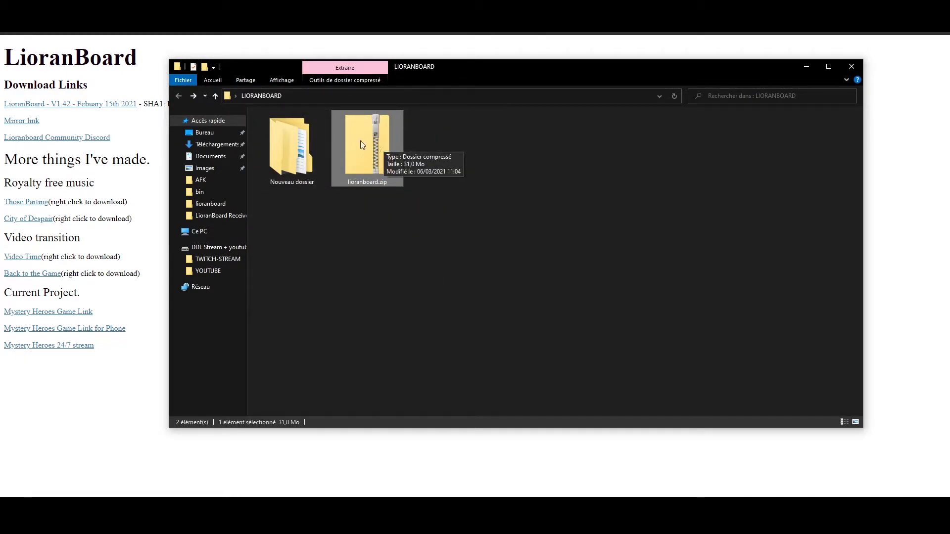
pyautogui.rightClick(360, 141)
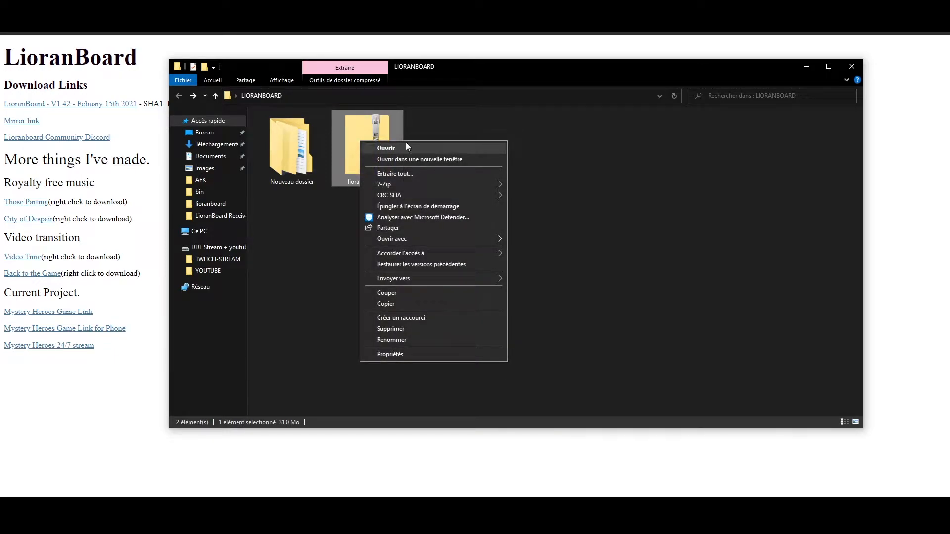
pyautogui.moveTo(457, 186)
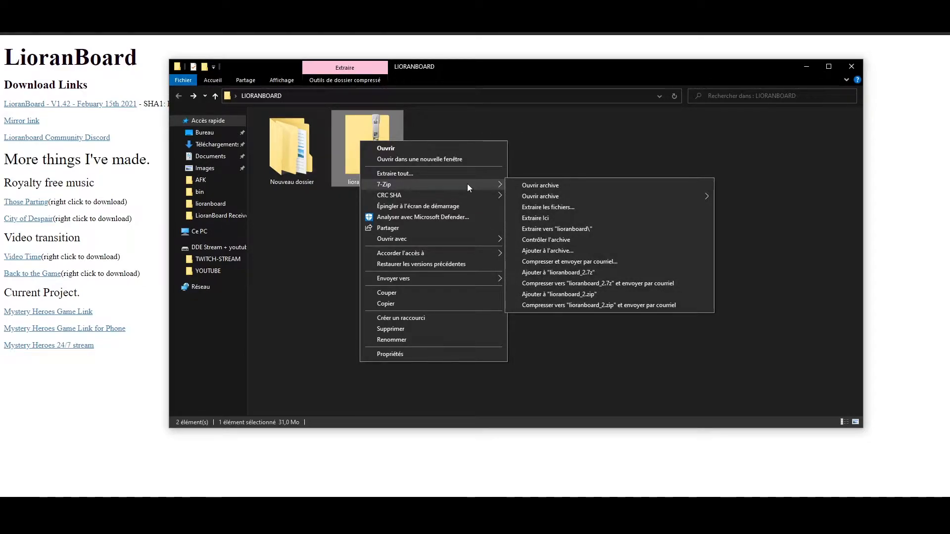
pyautogui.click(408, 175)
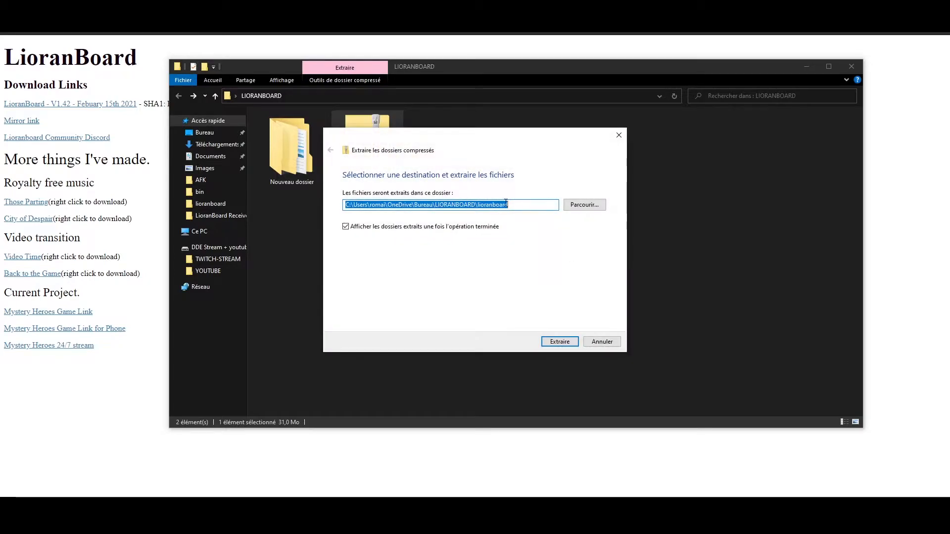
pyautogui.click(609, 342)
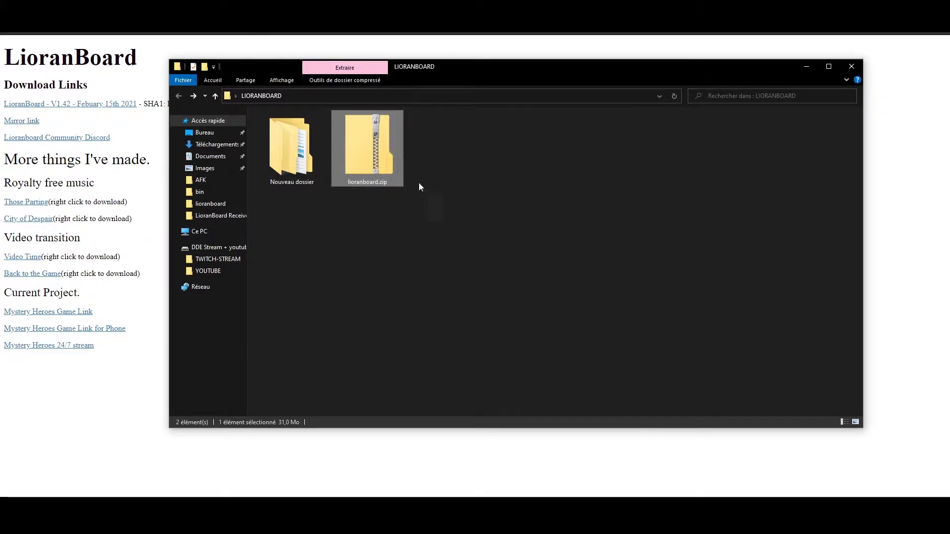
# Step: Open the Nouveau dossier folder inside the LIORANBOARD folder
pyautogui.doubleClick(302, 156)
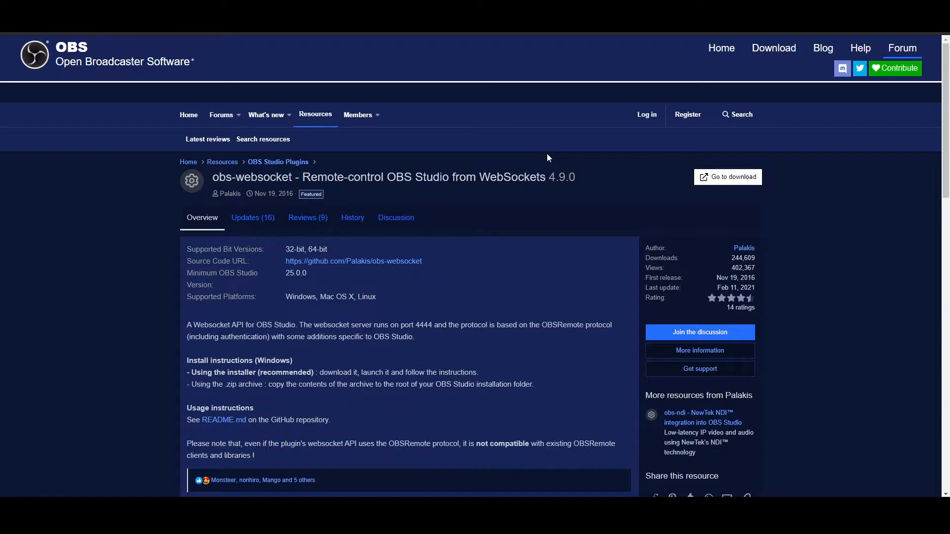
# Step: Go from the obs-websocket resource page to its GitHub releases and find the download files for version 4.9.0
pyautogui.click(715, 180)
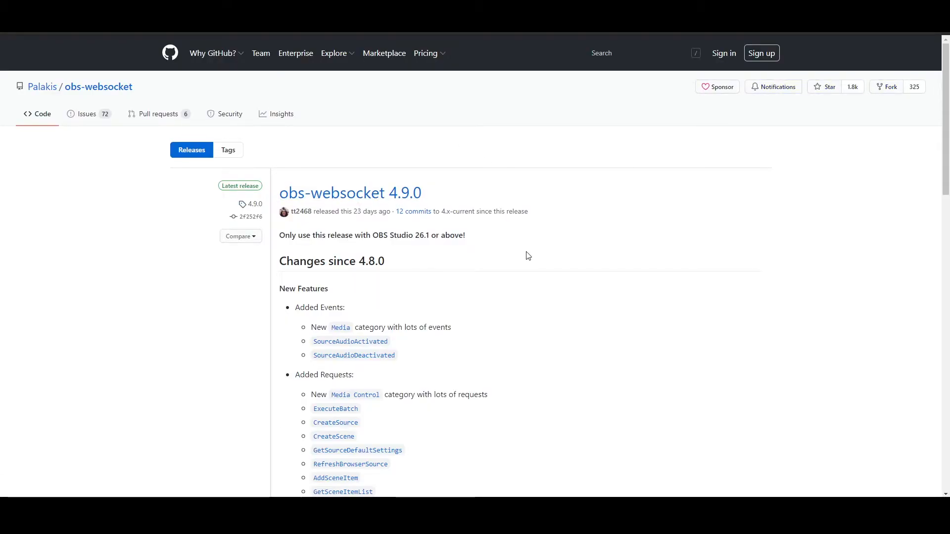
pyautogui.scroll(-6, 528, 255)
pyautogui.scroll(-11, 527, 254)
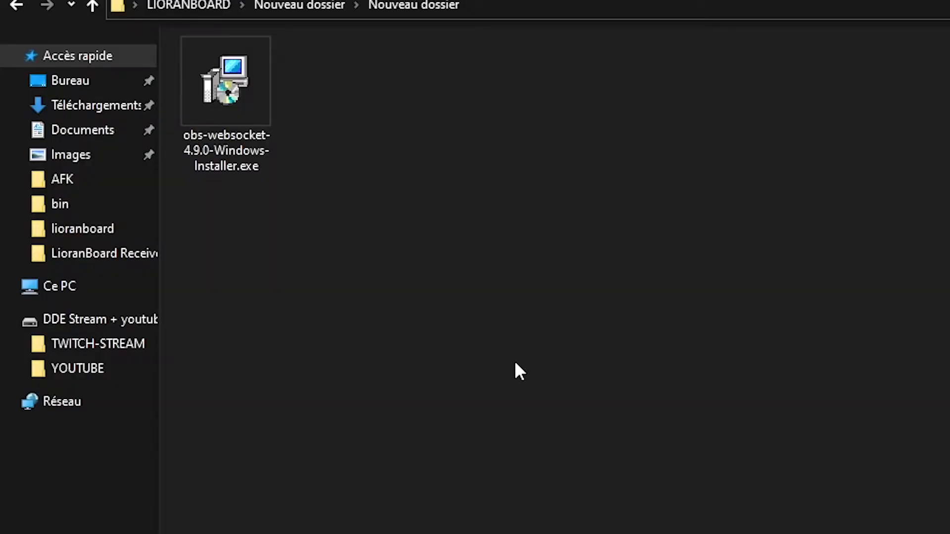
pyautogui.moveTo(246, 47); pyautogui.dragTo(238, 110)
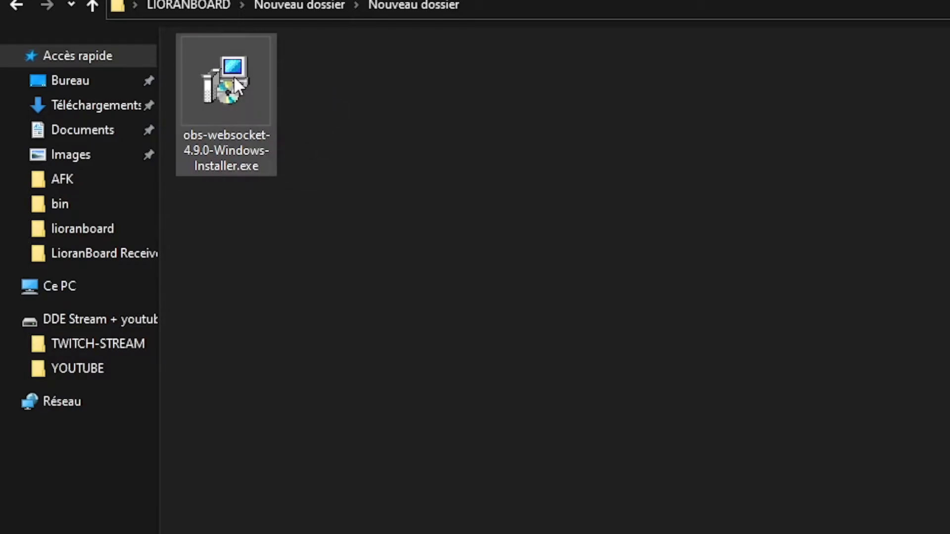
pyautogui.doubleClick(238, 88)
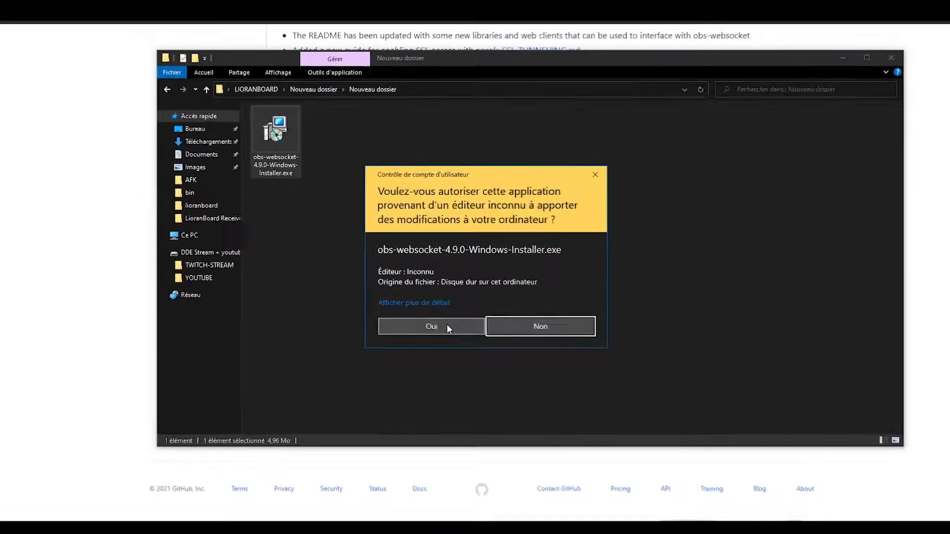
pyautogui.click(460, 350)
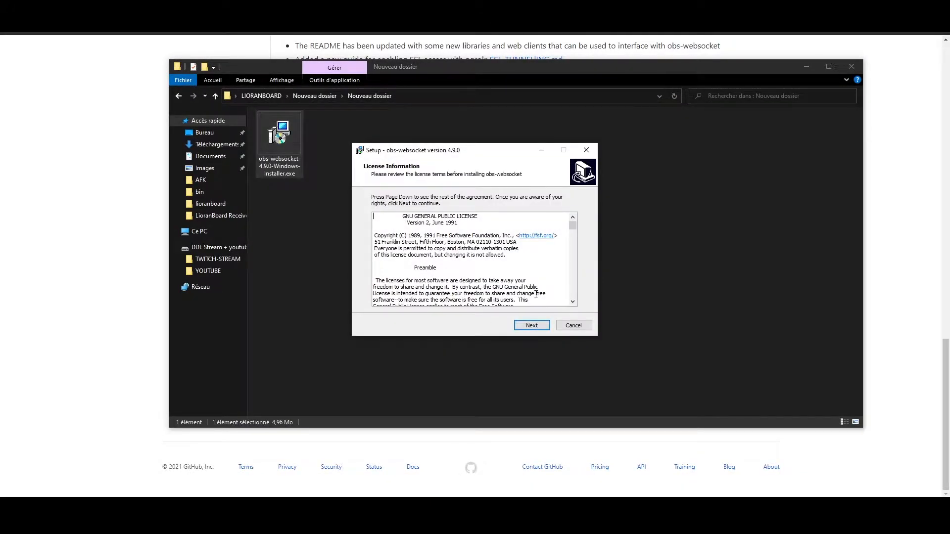
pyautogui.click(539, 329)
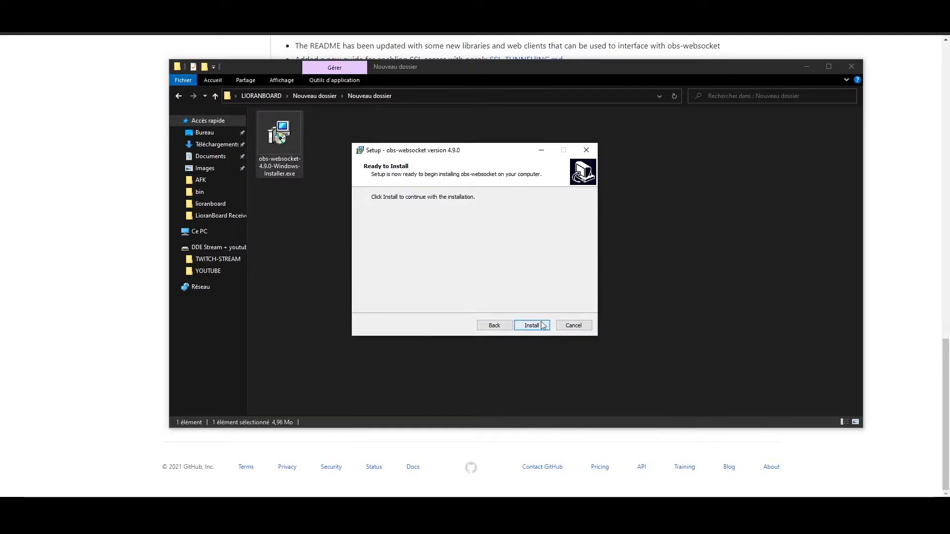
pyautogui.click(494, 325)
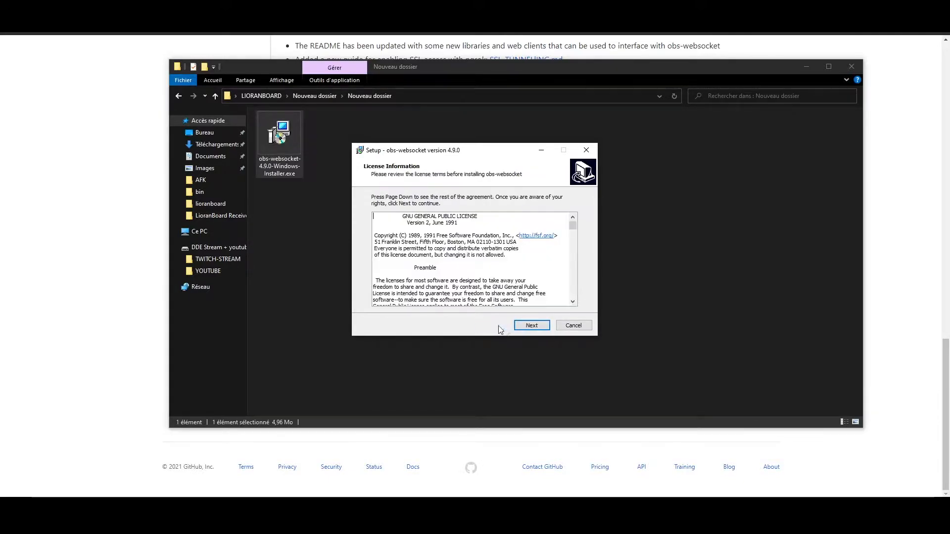
pyautogui.click(569, 325)
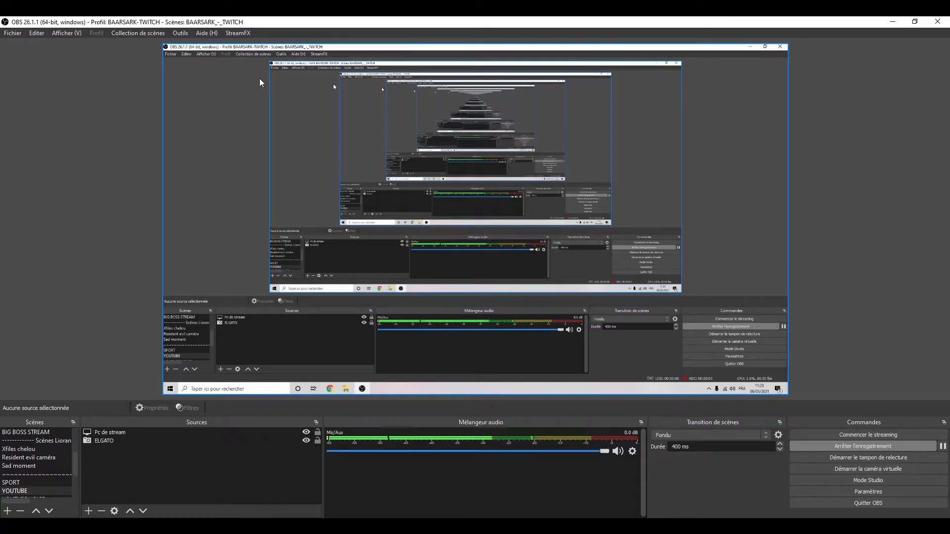
# Step: Switch to OBS Studio and open the WebSockets server settings
pyautogui.click(180, 32)
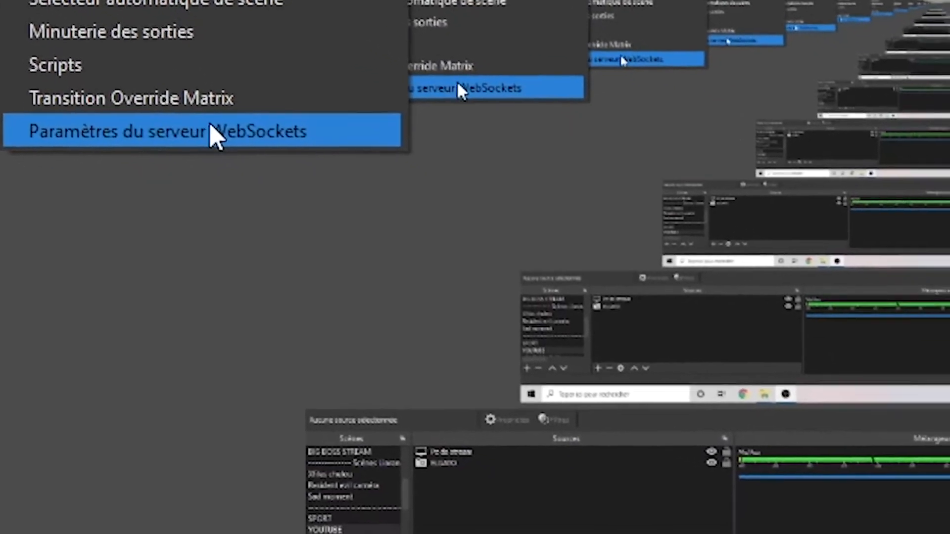
pyautogui.click(375, 291)
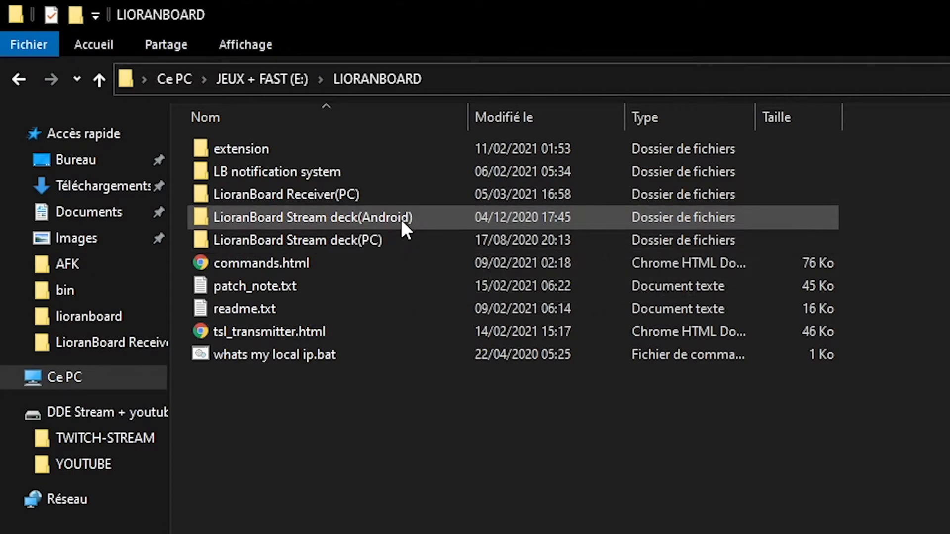
# Step: Launch LioranBoard Receiver.exe from the LioranBoard Receiver(PC) folder in File Explorer
pyautogui.moveTo(401, 218)
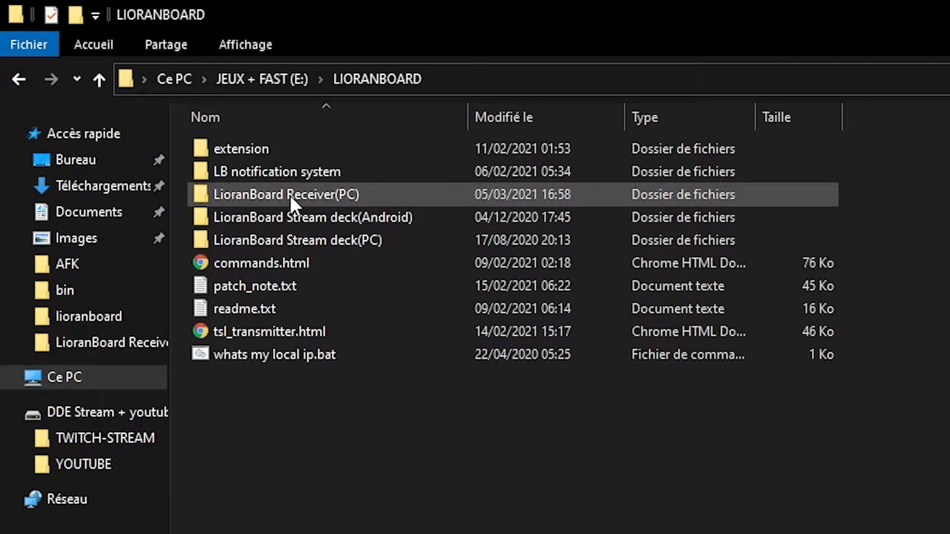
pyautogui.doubleClick(290, 195)
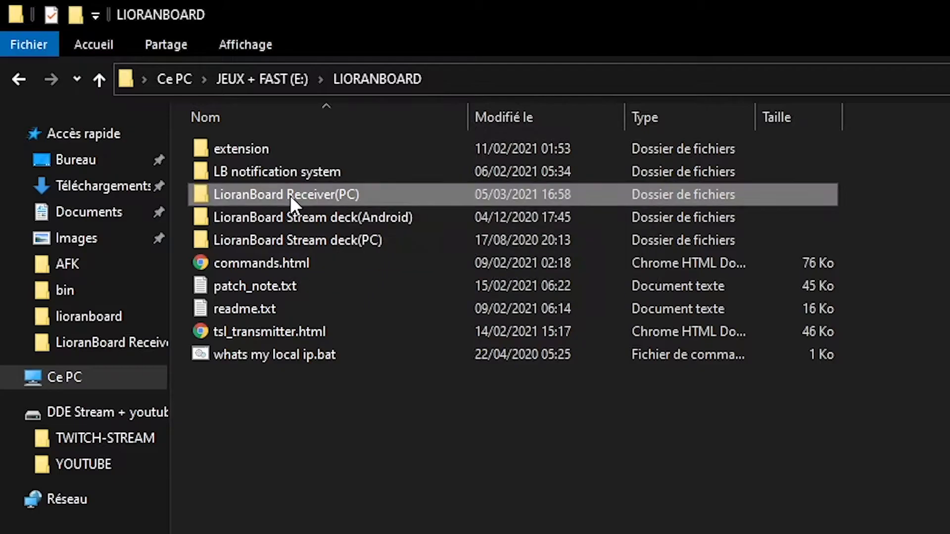
pyautogui.moveTo(277, 478); pyautogui.dragTo(320, 478)
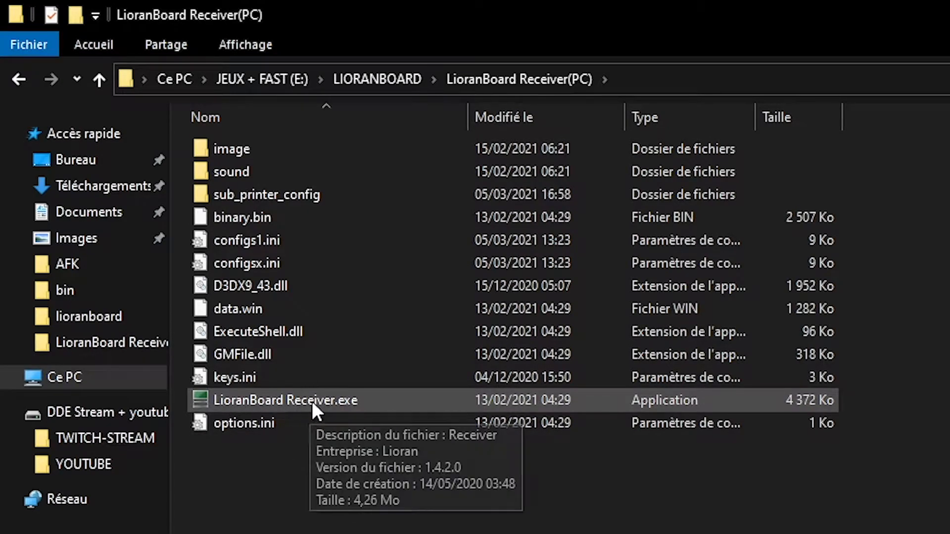
pyautogui.click(266, 195)
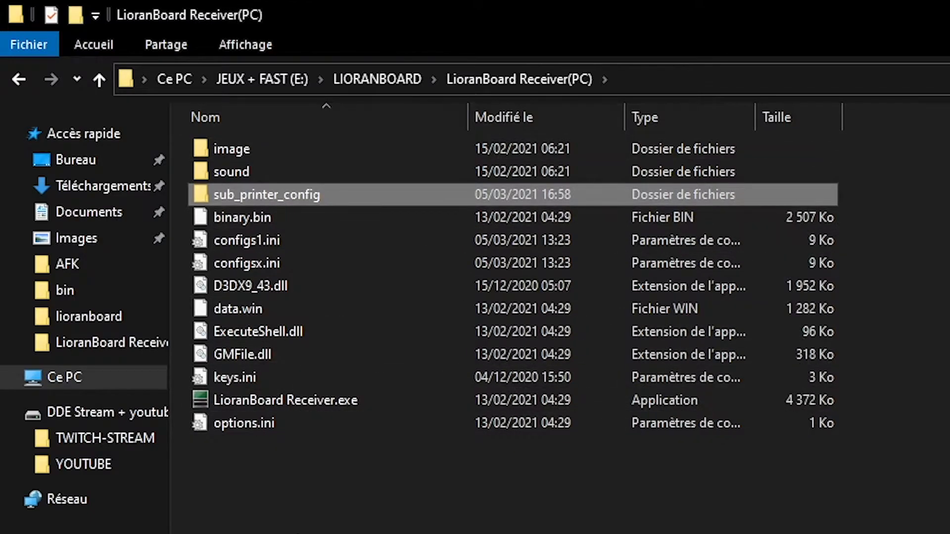
pyautogui.click(315, 528)
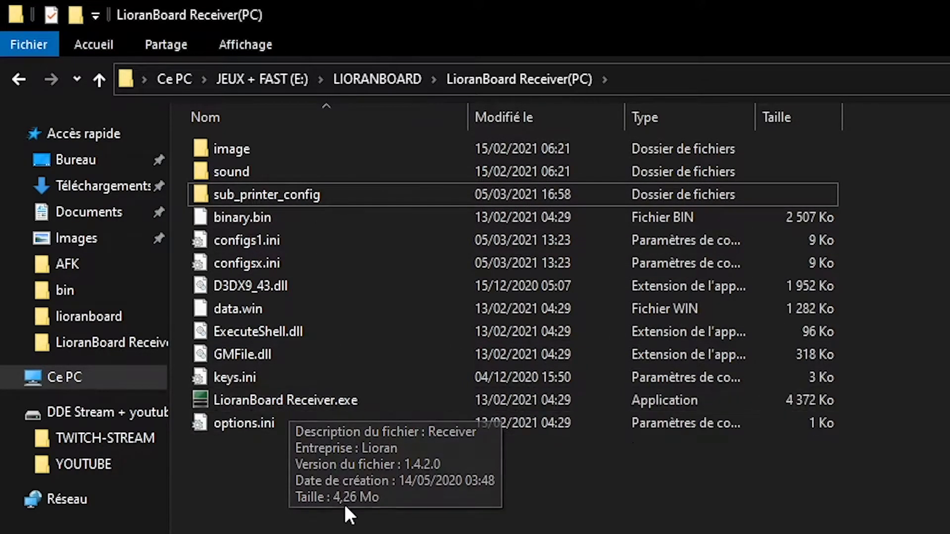
pyautogui.doubleClick(266, 400)
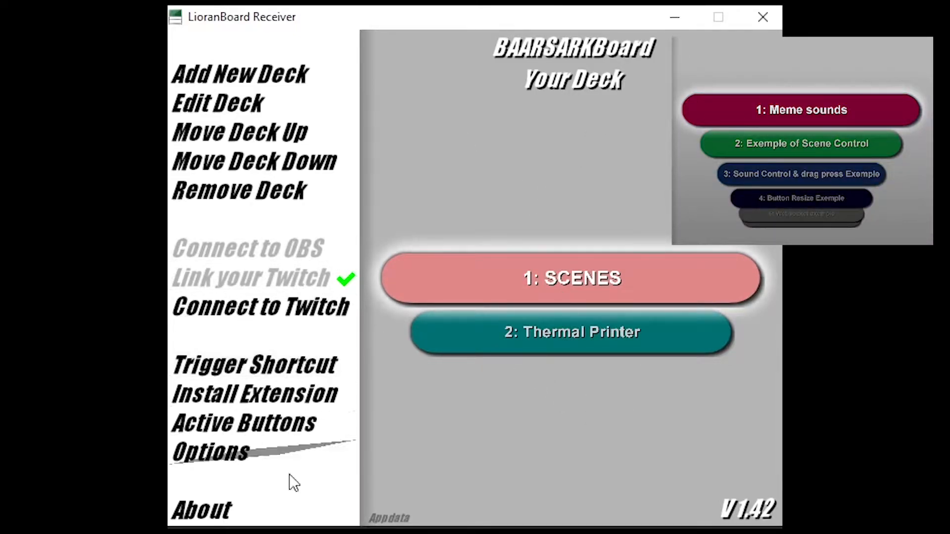
# Step: Review the Receiver's port, OBSwebsocket password and auto-connect options, and close them without changes
pyautogui.click(243, 468)
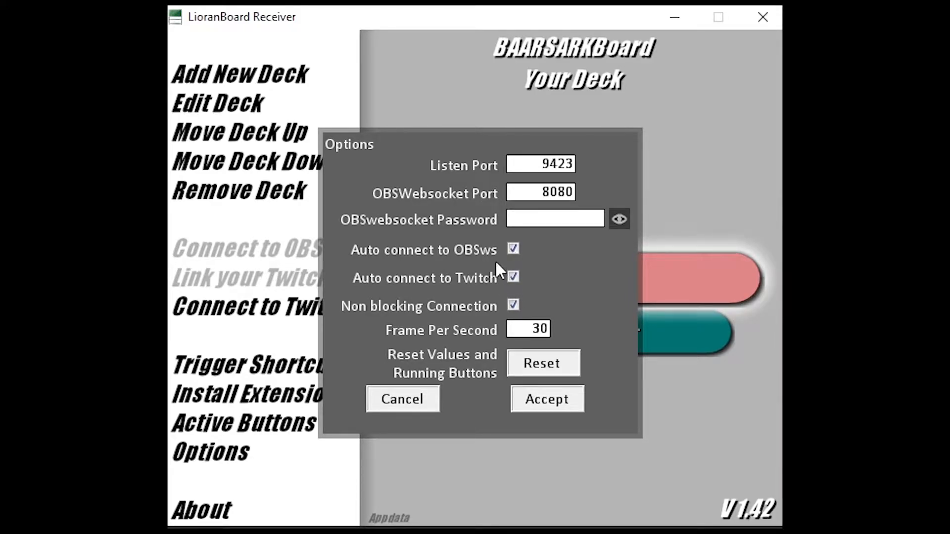
pyautogui.click(429, 402)
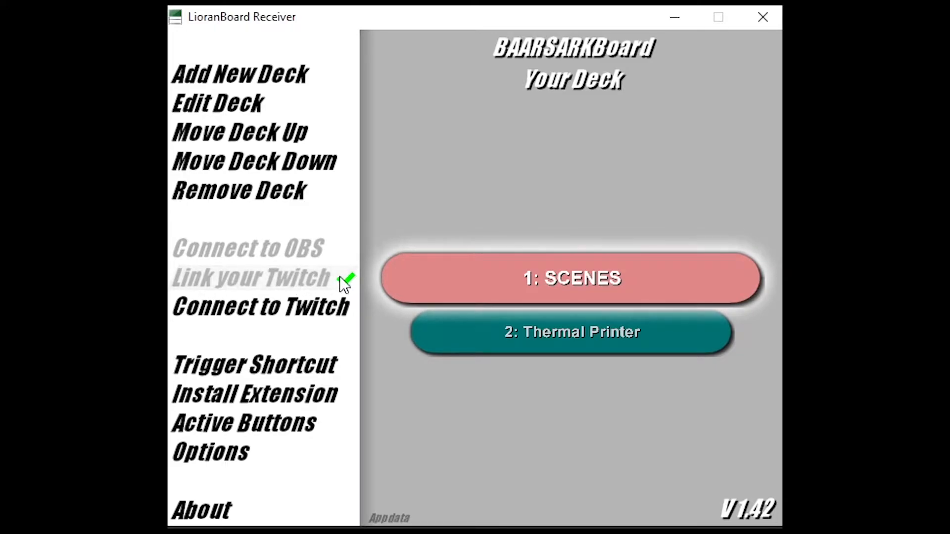
# Step: Connect the LioranBoard Receiver to Twitch
pyautogui.click(312, 315)
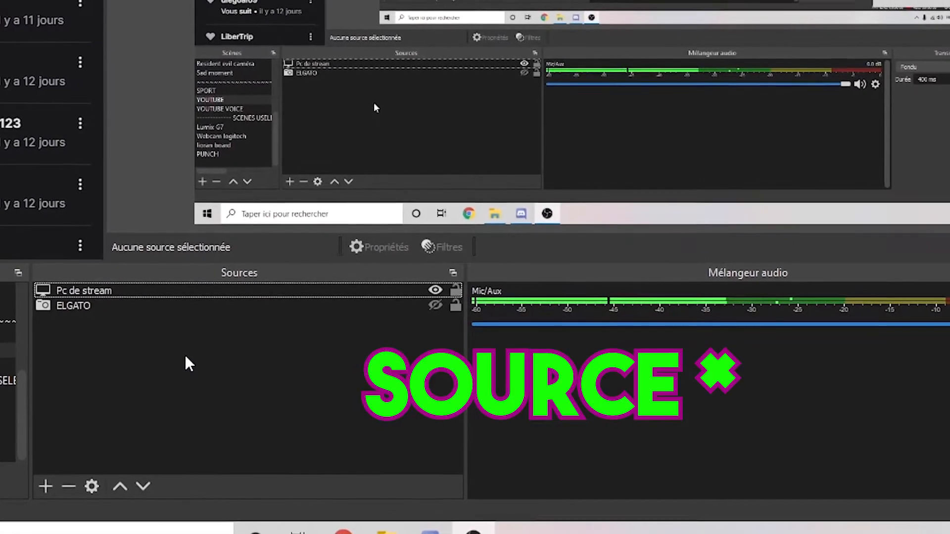
# Step: In OBS Studio, add a new browser source named "lioranboard" to the current scene
pyautogui.rightClick(183, 357)
pyautogui.moveTo(253, 363)
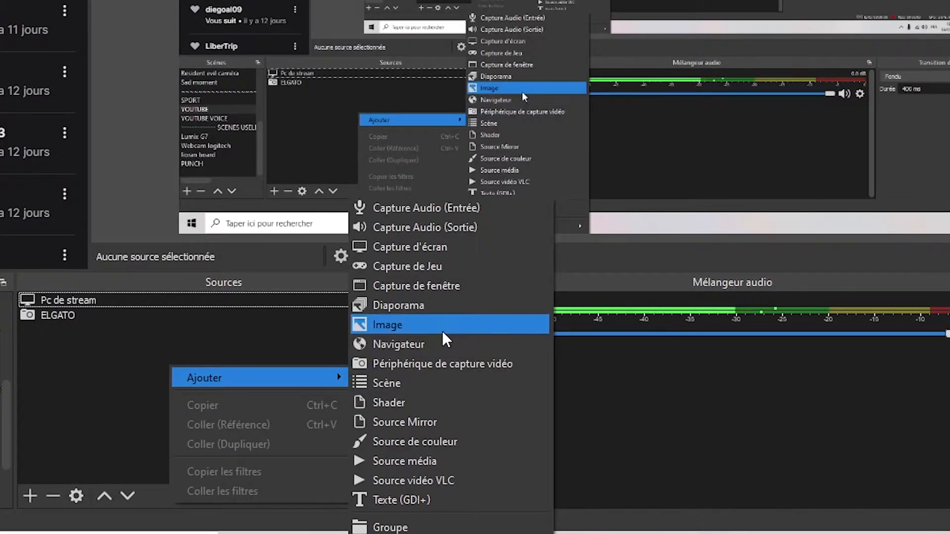
pyautogui.click(429, 346)
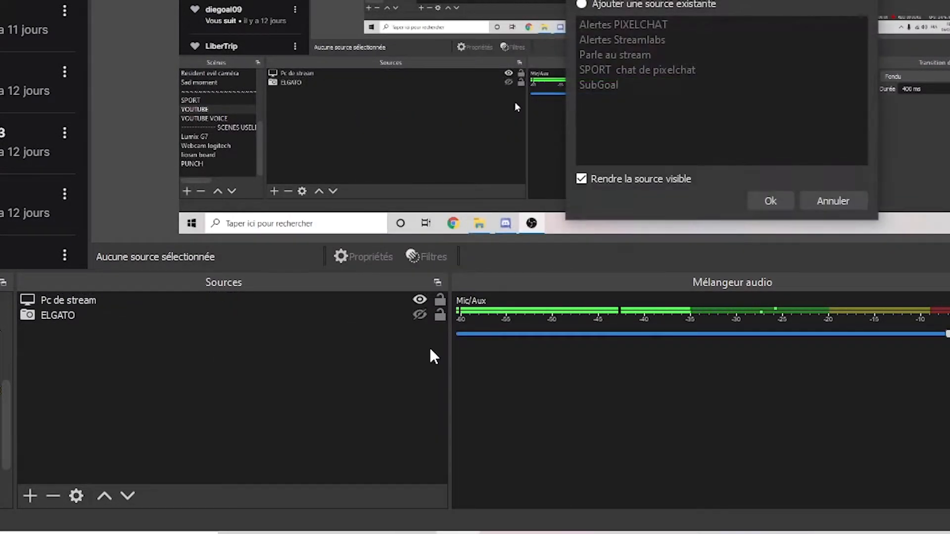
pyautogui.press('BackSpace')
pyautogui.write('lioranb')
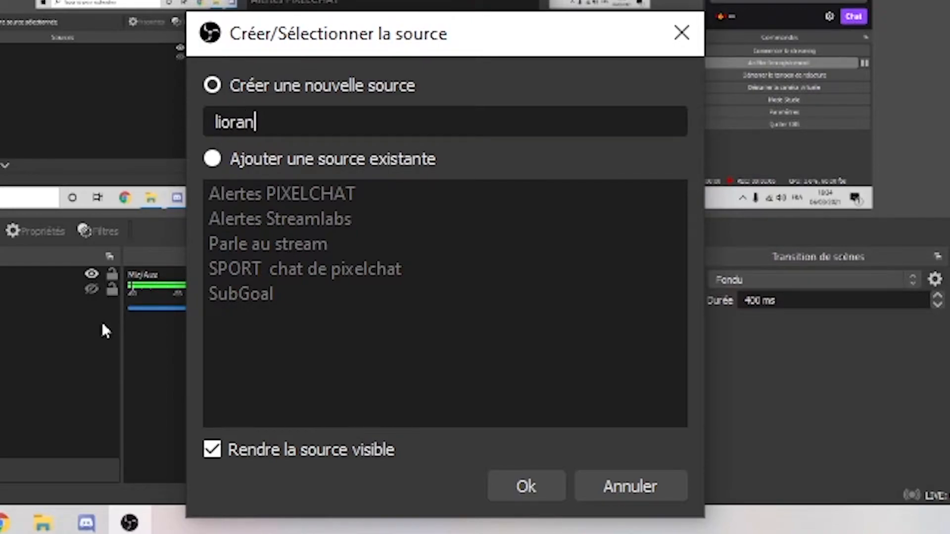
pyautogui.write('ir')
pyautogui.press('BackSpace')
pyautogui.press('BackSpace')
pyautogui.write('oard')
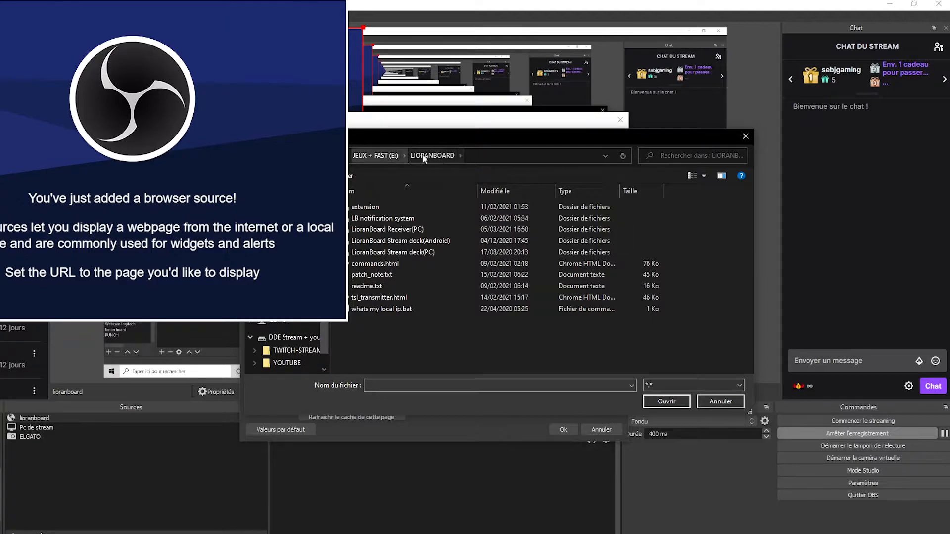
# Step: Set the lioranboard browser source's local file to tsl_transmitter.html from the LIORANBOARD folder and accept its properties
pyautogui.doubleClick(378, 297)
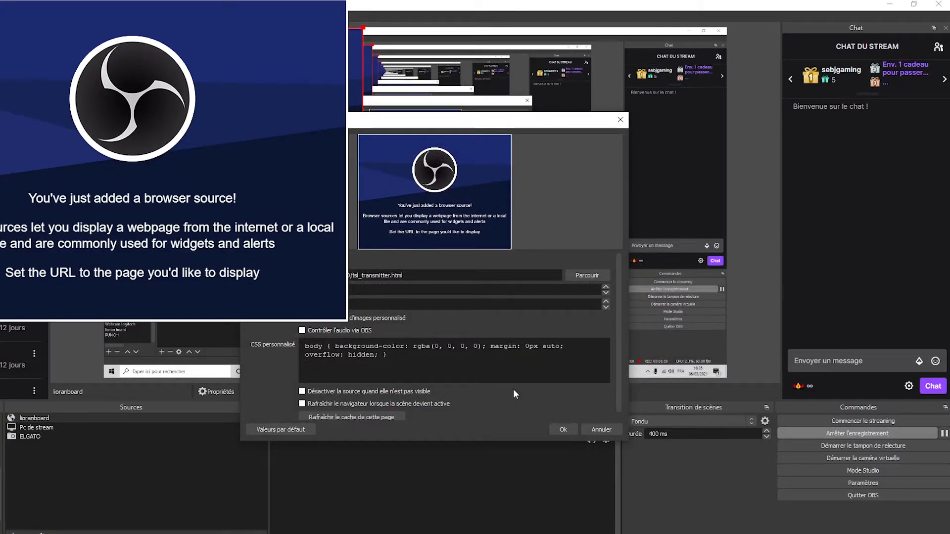
pyautogui.click(552, 426)
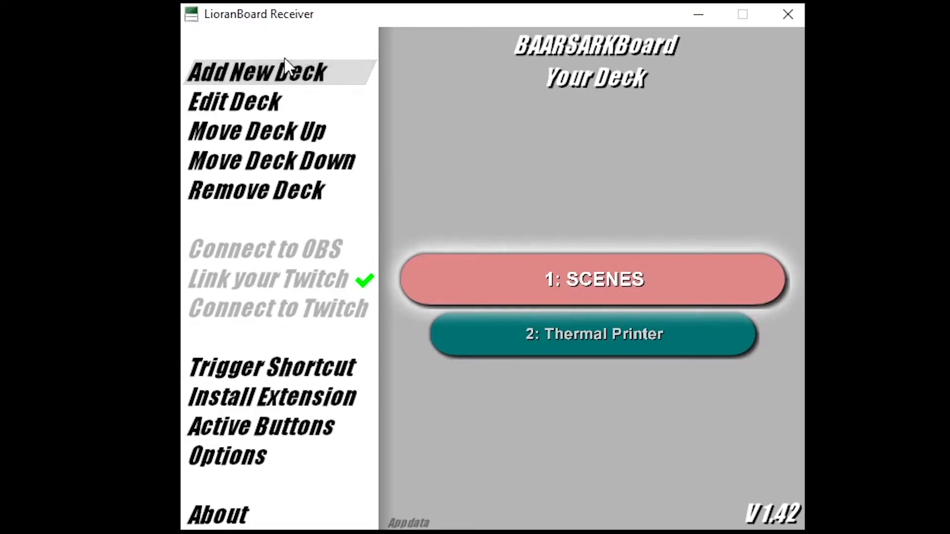
# Step: Start adding a new deck to the board
pyautogui.click(282, 162)
pyautogui.click(280, 136)
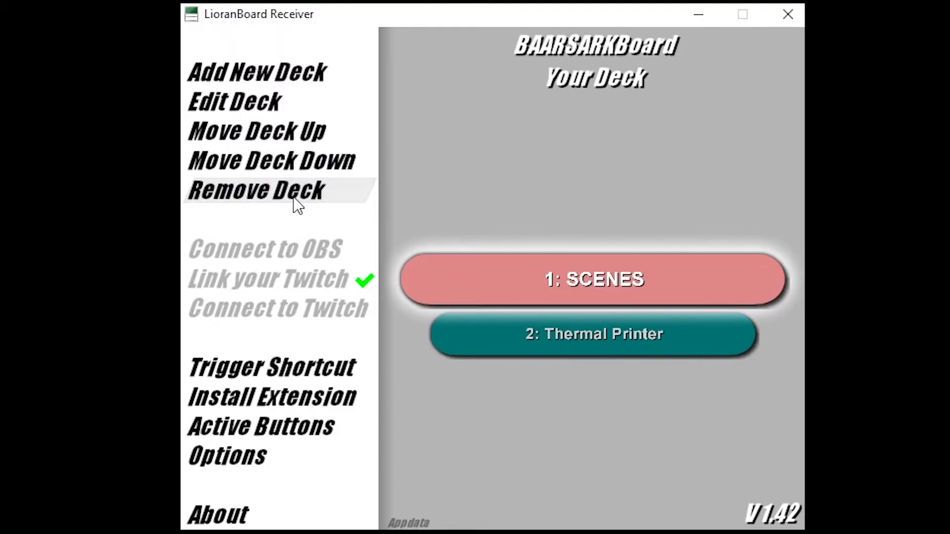
pyautogui.click(295, 78)
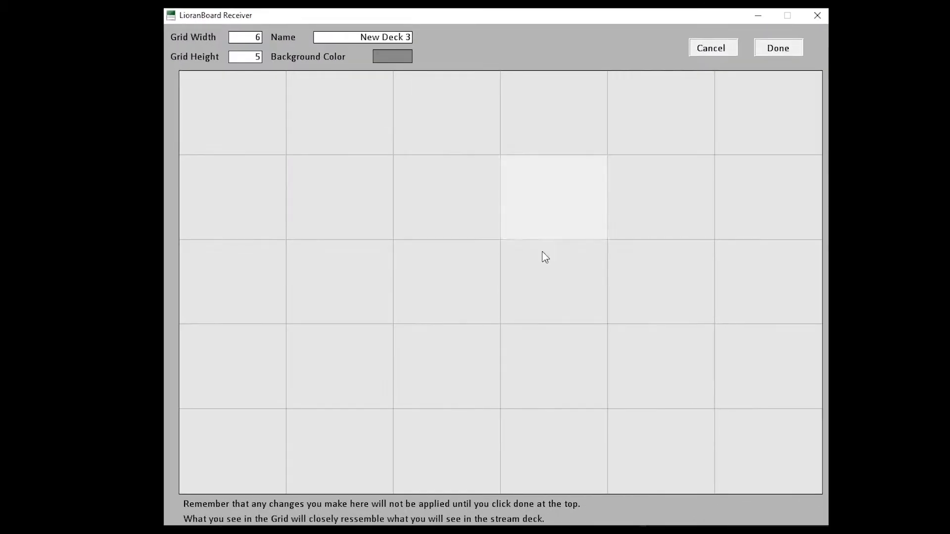
# Step: Try a grid width and height of 50 for the new deck
pyautogui.click(256, 39)
pyautogui.write('50')
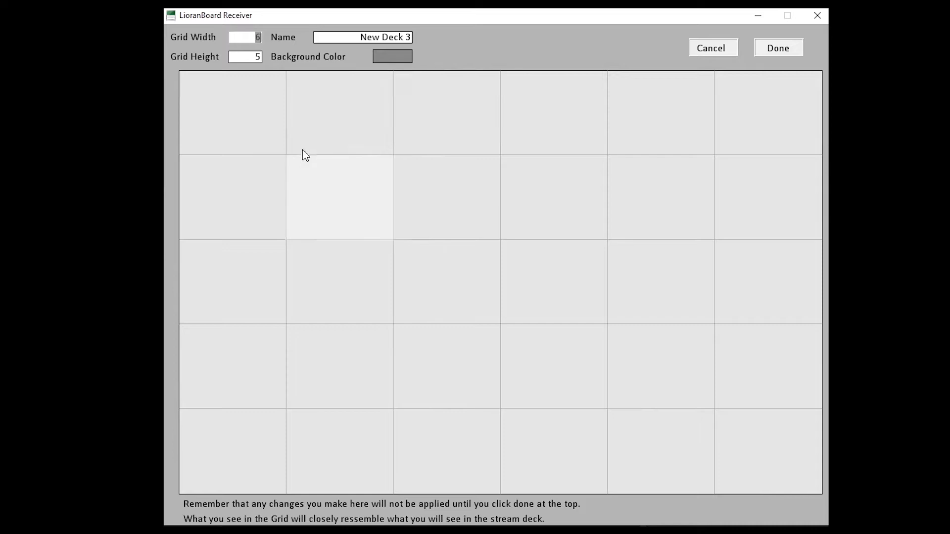
pyautogui.write('0')
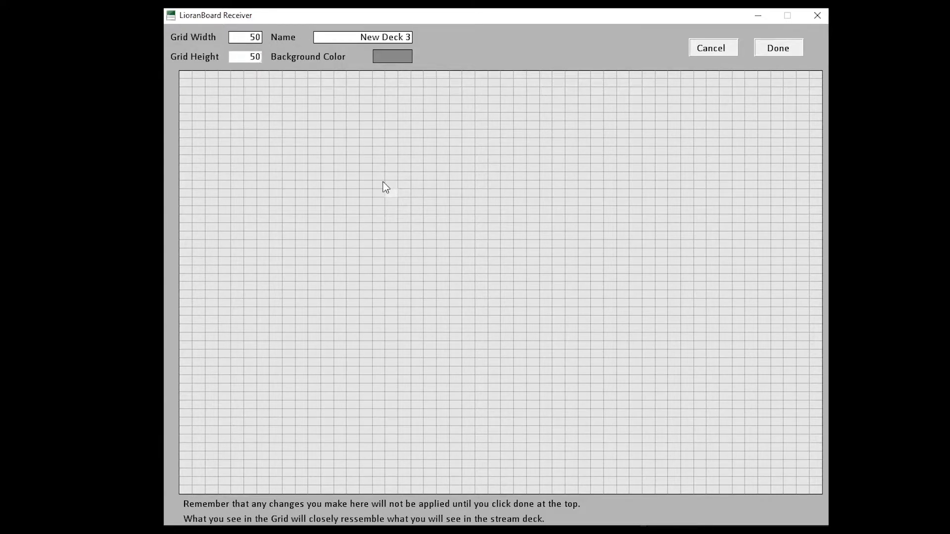
# Step: Set the new deck's grid width to 8 and grid height to 6, and name the deck "Tuto babar"
pyautogui.moveTo(241, 36); pyautogui.dragTo(252, 59)
pyautogui.write('8')
pyautogui.click(256, 60)
pyautogui.write('6')
pyautogui.click(393, 43)
pyautogui.moveTo(393, 44); pyautogui.dragTo(419, 45)
pyautogui.write('T')
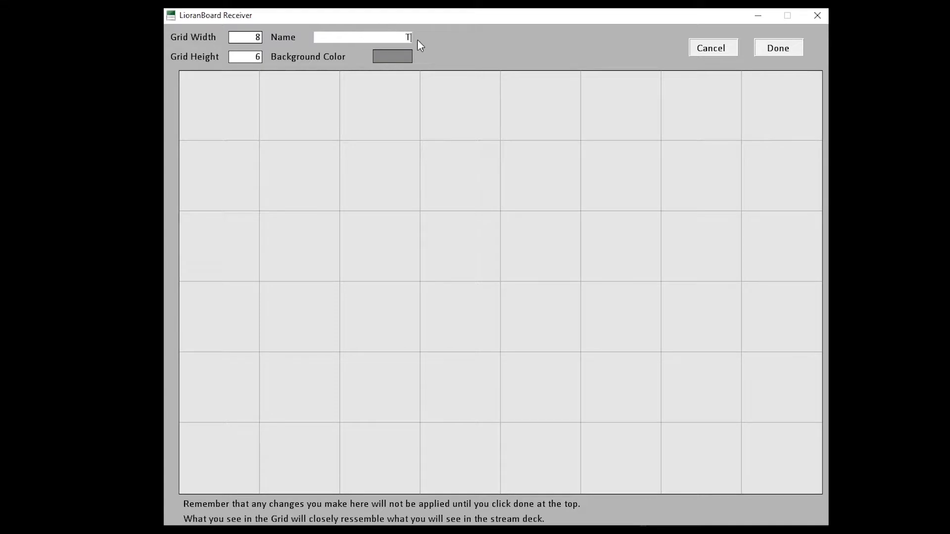
pyautogui.write('uto babar')
# Step: Give the deck a magenta background colour with red 190 and green 46, and save the deck
pyautogui.click(402, 54)
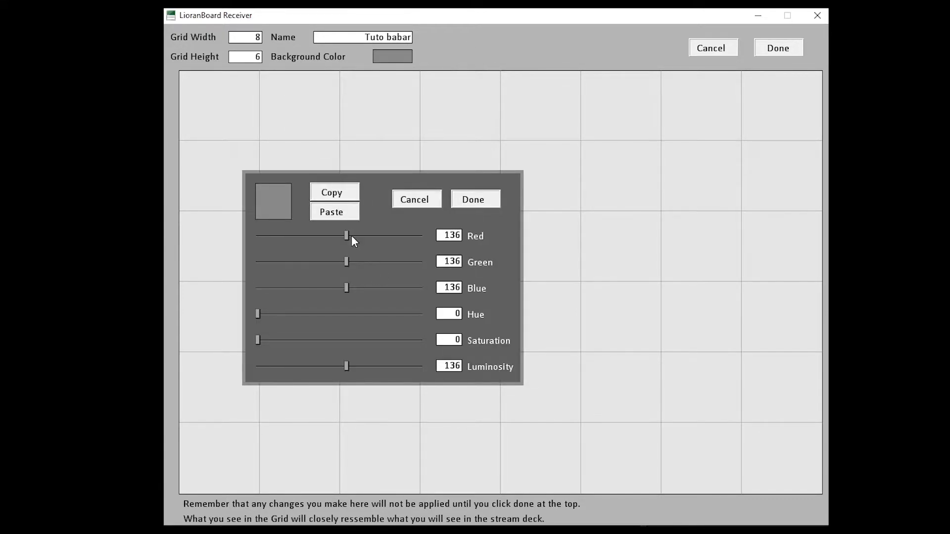
pyautogui.moveTo(346, 237); pyautogui.dragTo(288, 261)
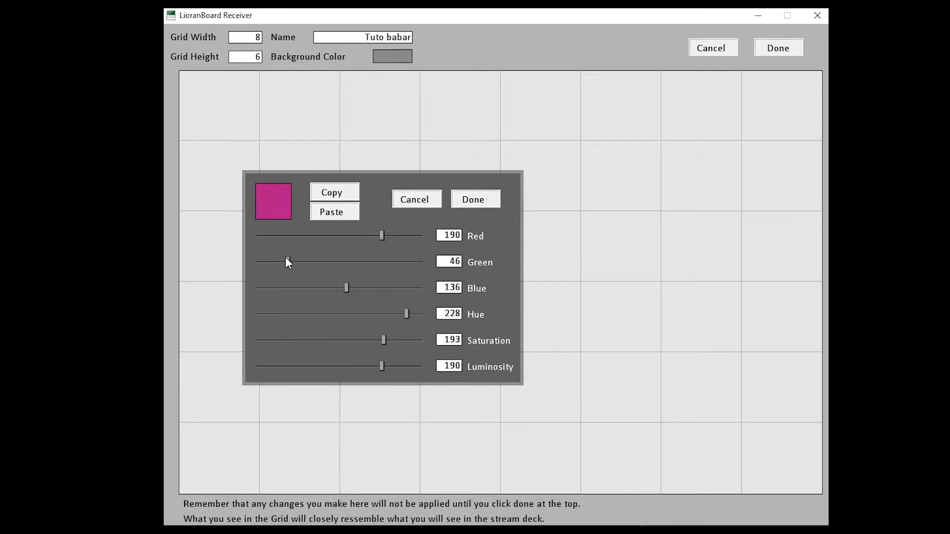
pyautogui.click(468, 198)
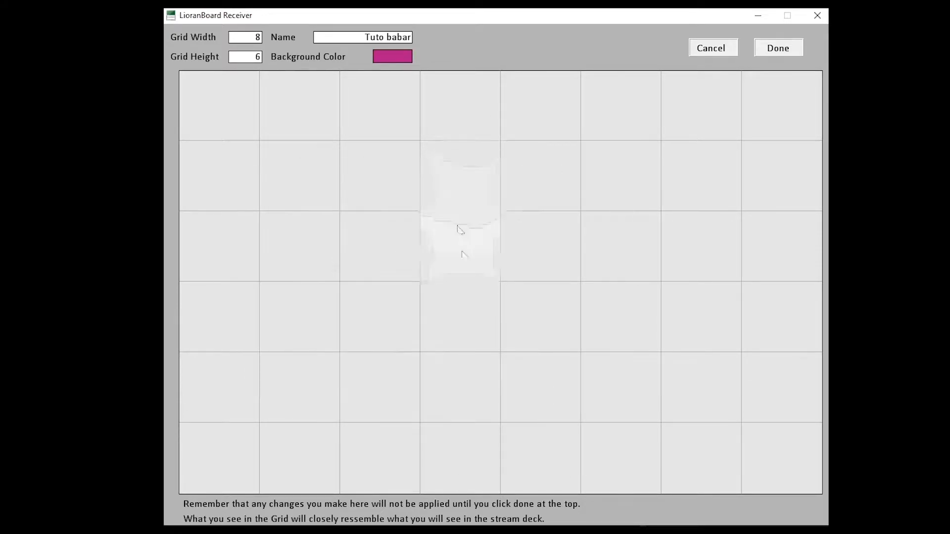
pyautogui.click(777, 50)
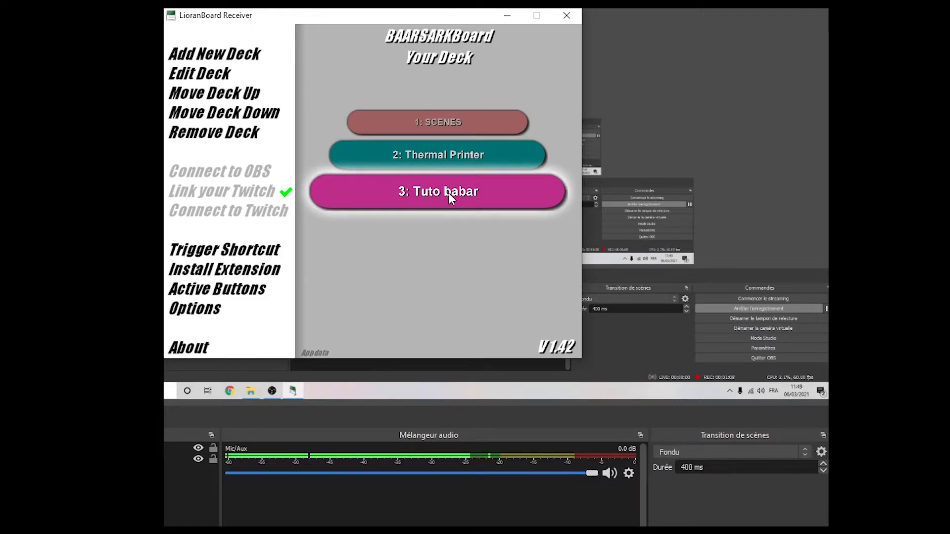
# Step: In the Tuto babar deck, create a blank button named "pop gif" in the first grid cell, coloured cyan with red at 0
pyautogui.click(449, 192)
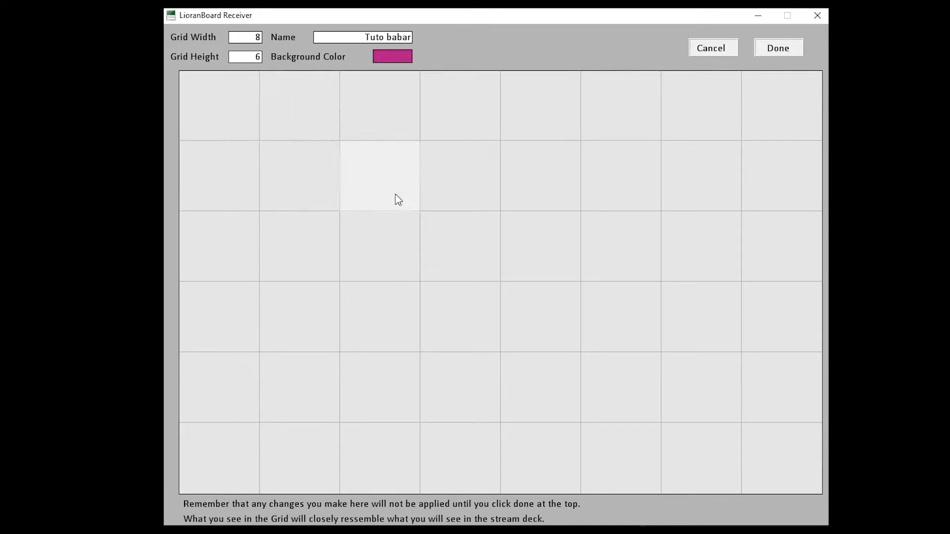
pyautogui.click(230, 106)
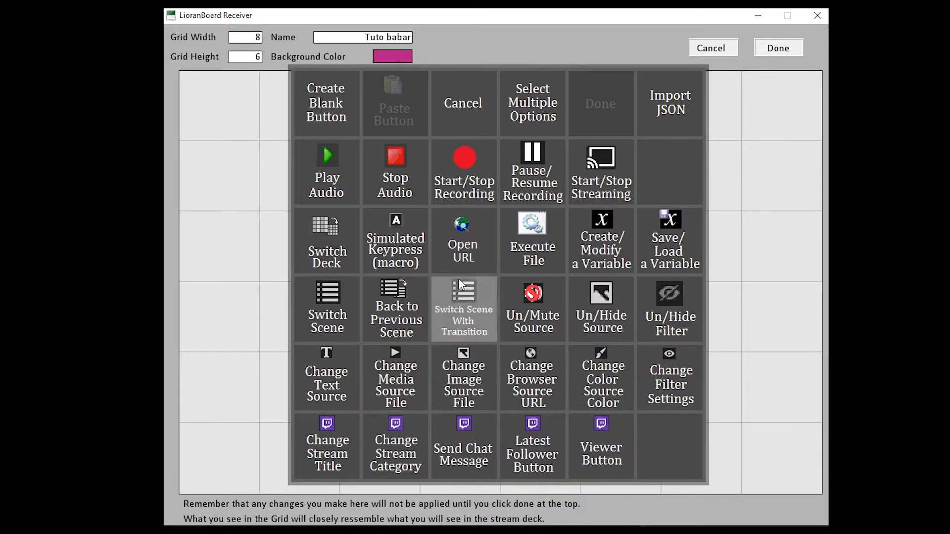
pyautogui.click(339, 111)
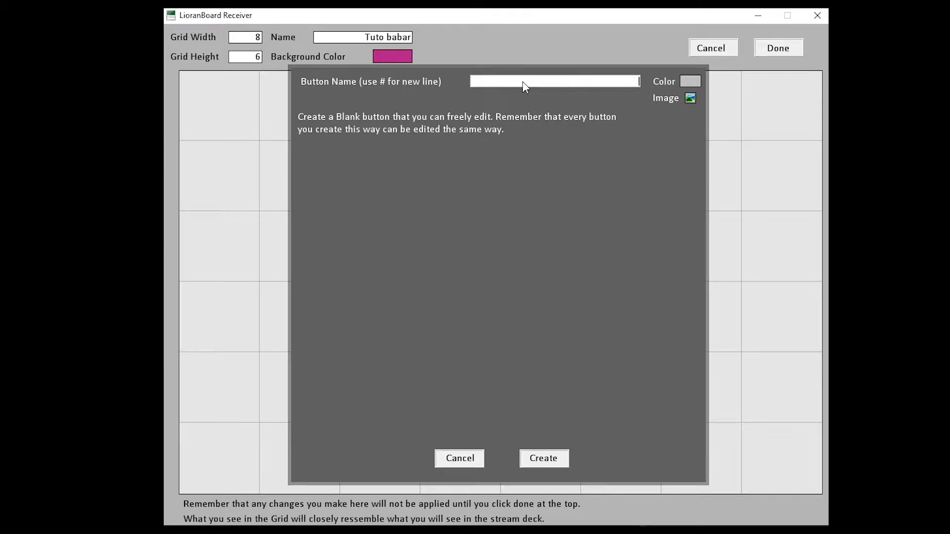
pyautogui.write('pop gif')
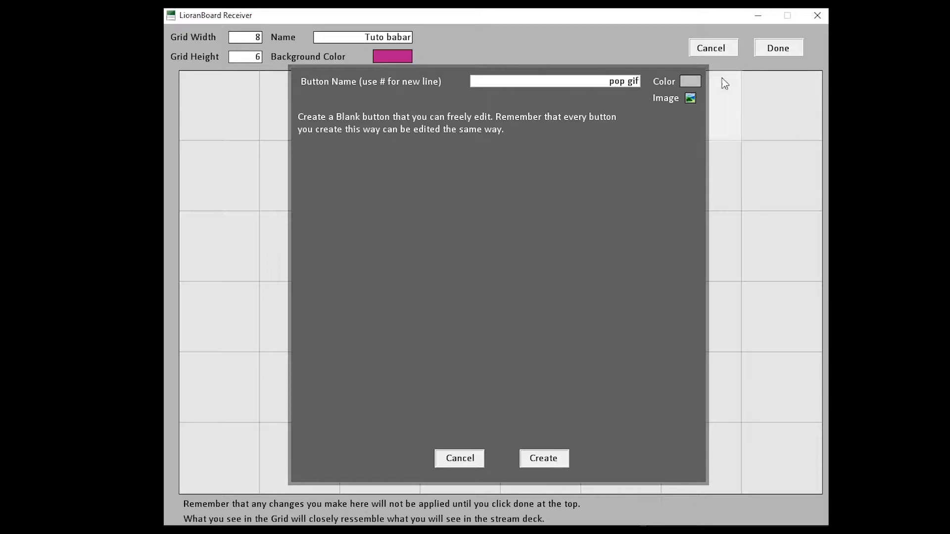
pyautogui.click(690, 80)
pyautogui.moveTo(383, 237); pyautogui.dragTo(237, 233)
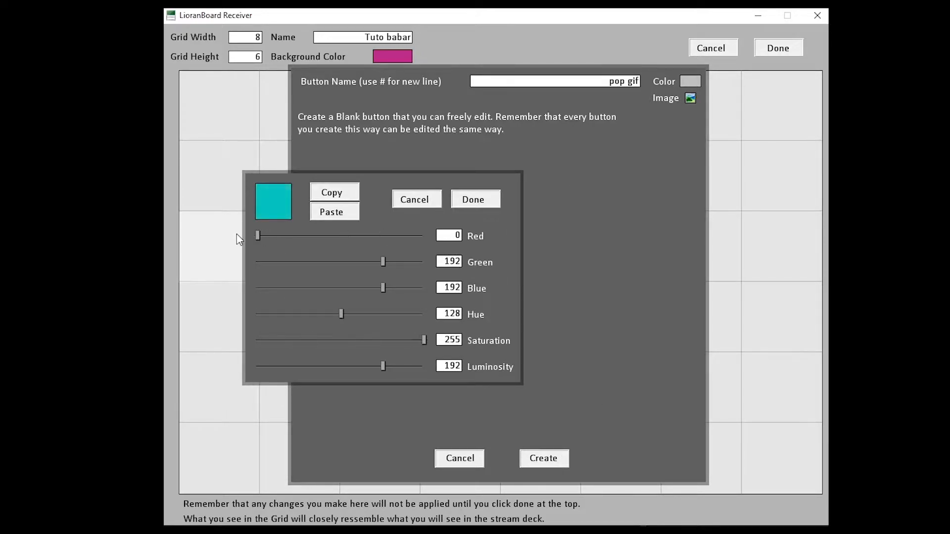
pyautogui.click(461, 201)
pyautogui.click(536, 460)
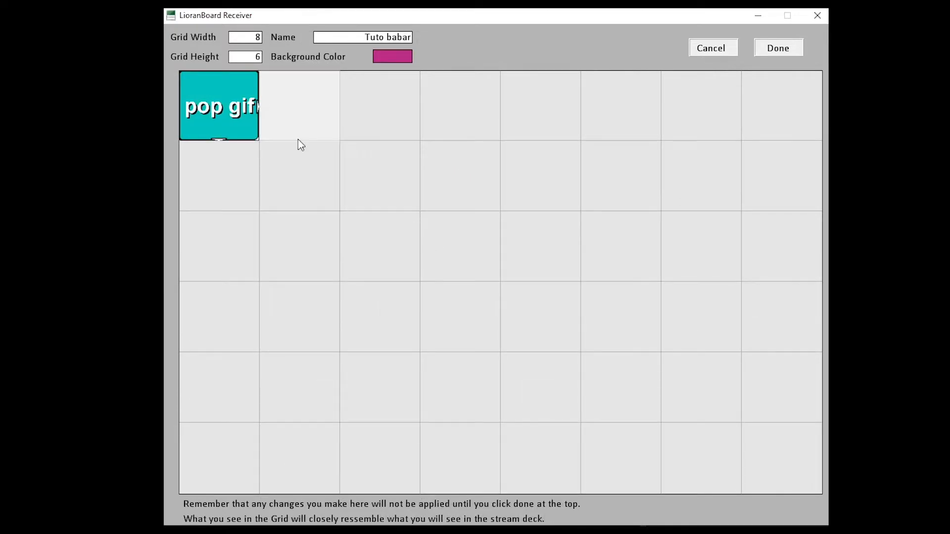
# Step: Open the commands of the pop gif button and add a first command to it
pyautogui.rightClick(224, 100)
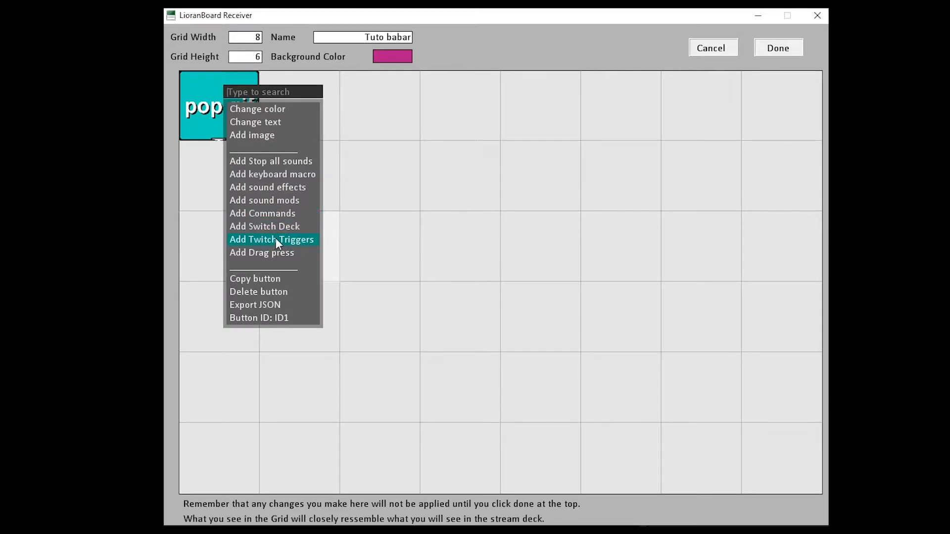
pyautogui.click(263, 215)
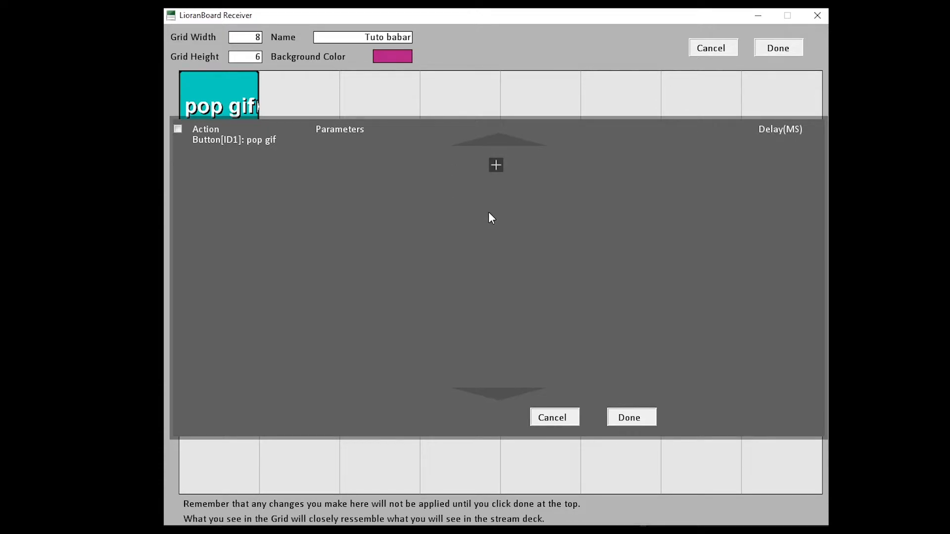
pyautogui.click(496, 166)
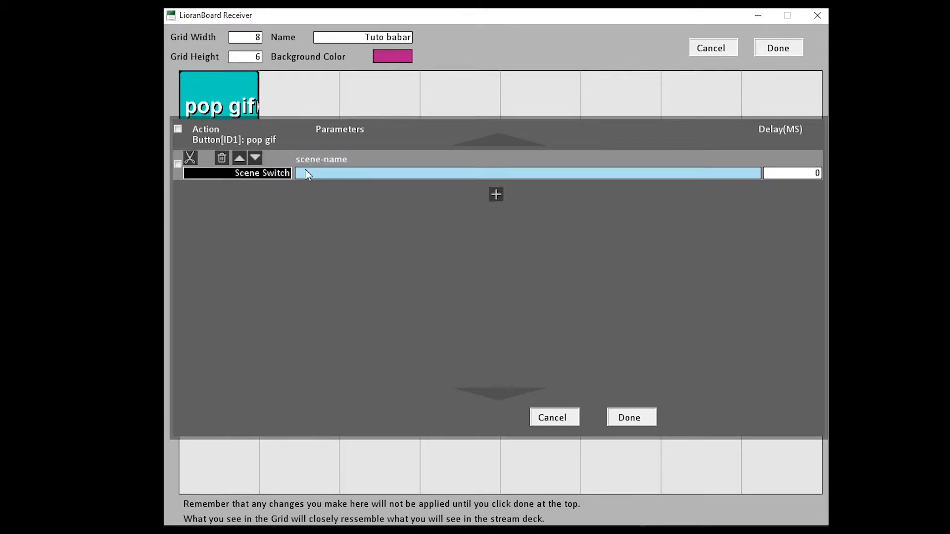
pyautogui.click(271, 175)
pyautogui.click(226, 204)
# Step: Add four more commands to the pop gif button's command list
pyautogui.click(495, 196)
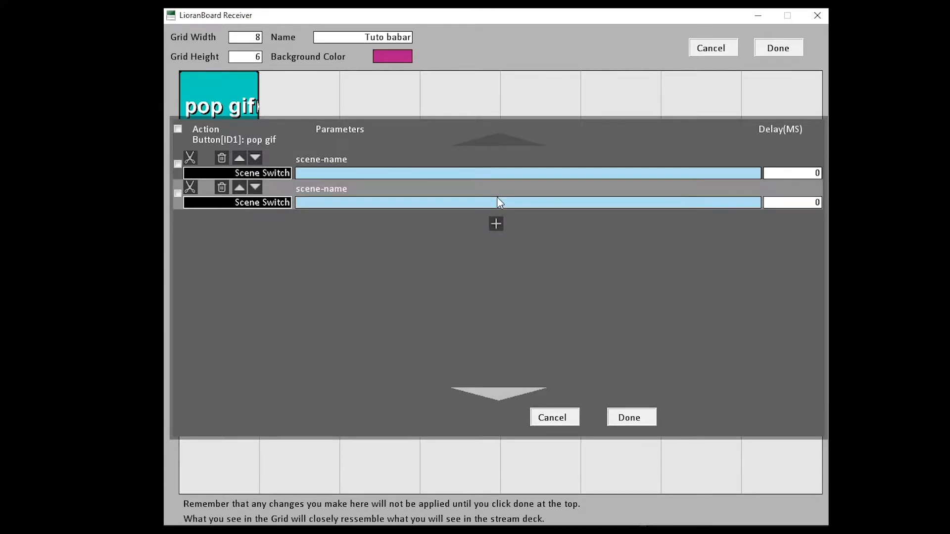
pyautogui.click(496, 224)
pyautogui.click(495, 253)
pyautogui.click(496, 282)
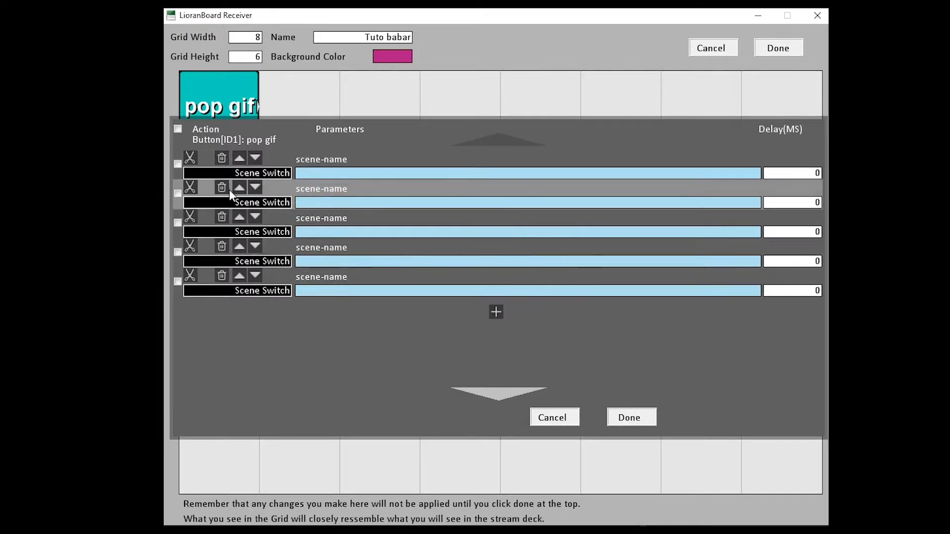
# Step: Examine the action types available for the pop gif button's command, through to the end of the list
pyautogui.click(244, 174)
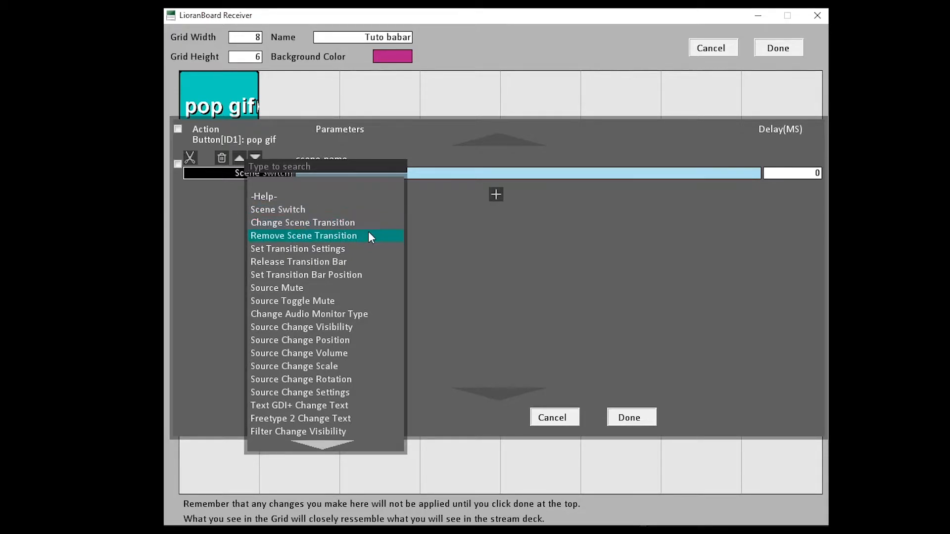
pyautogui.scroll(-3, 368, 231)
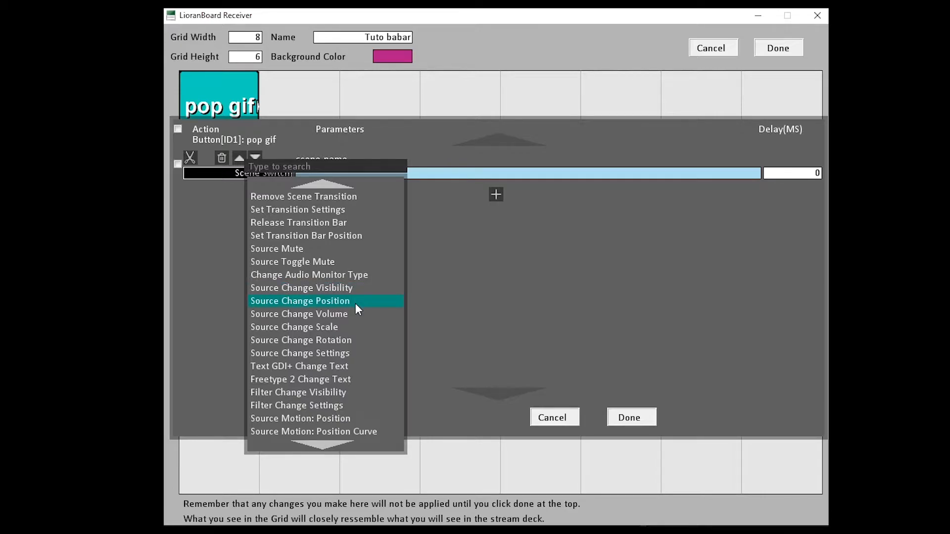
pyautogui.scroll(-7, 356, 346)
pyautogui.scroll(-4, 356, 346)
pyautogui.scroll(-5, 356, 346)
pyautogui.scroll(-3, 358, 352)
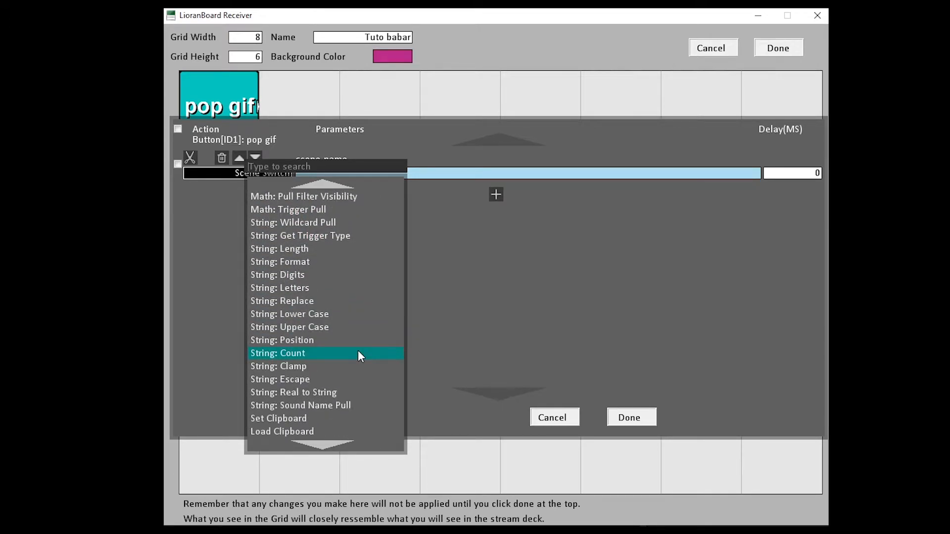
pyautogui.scroll(-1, 358, 353)
pyautogui.scroll(-7, 358, 353)
pyautogui.scroll(1, 359, 354)
pyautogui.scroll(-1, 358, 351)
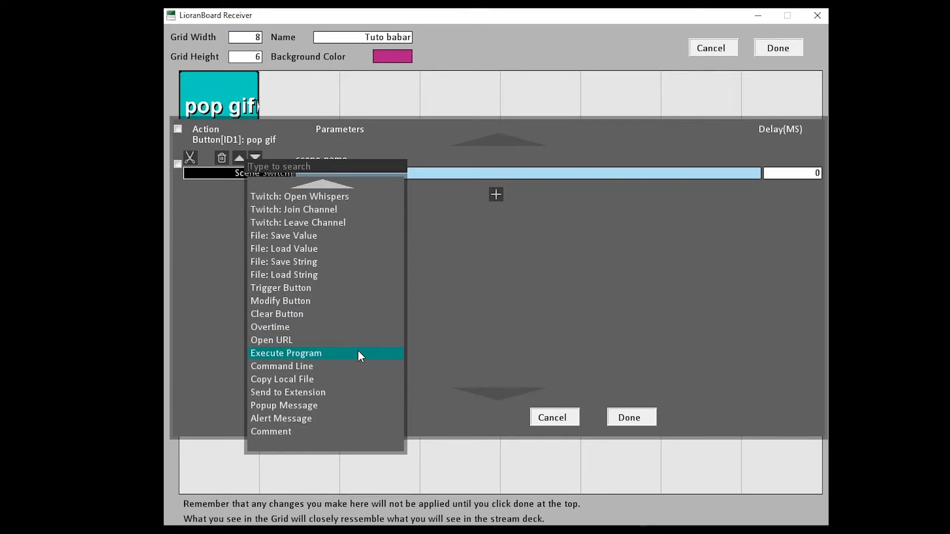
pyautogui.scroll(2, 357, 350)
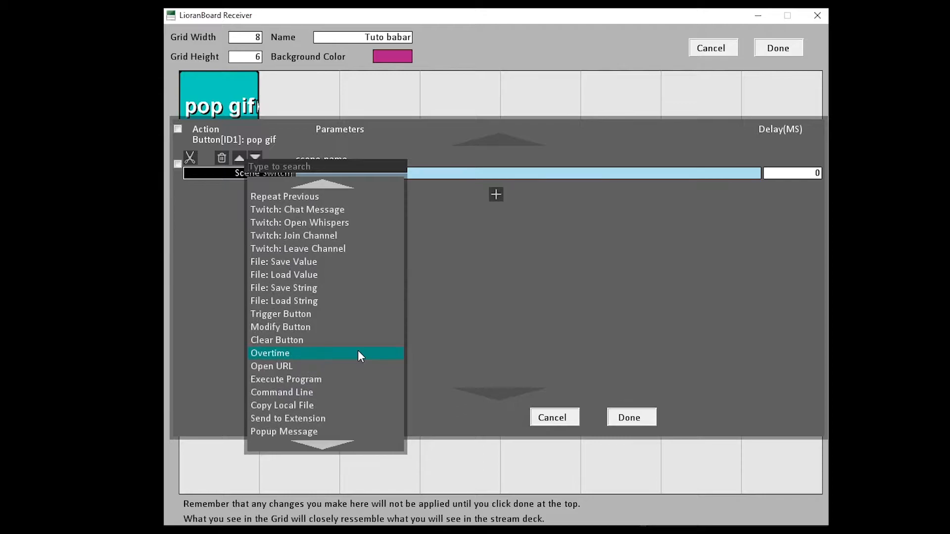
pyautogui.scroll(-2, 358, 350)
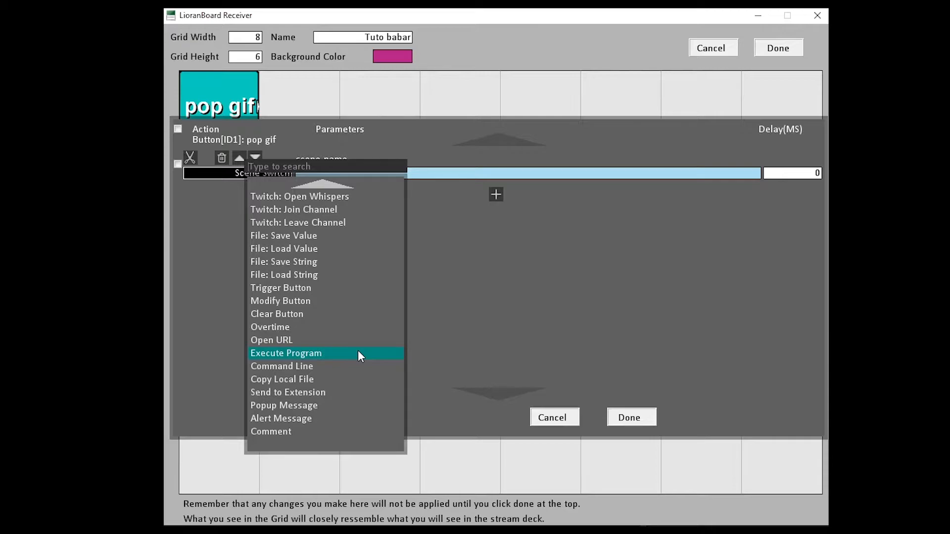
pyautogui.scroll(3, 358, 350)
pyautogui.scroll(-1, 358, 350)
pyautogui.scroll(2, 368, 330)
# Step: Change the pop gif button's command action to Source Change Visibility
pyautogui.scroll(8, 327, 186)
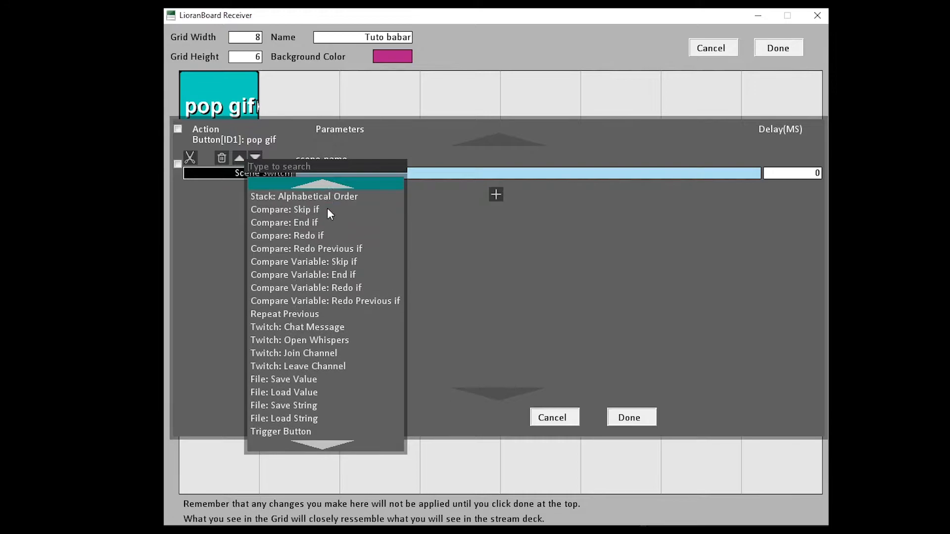
pyautogui.scroll(7, 330, 250)
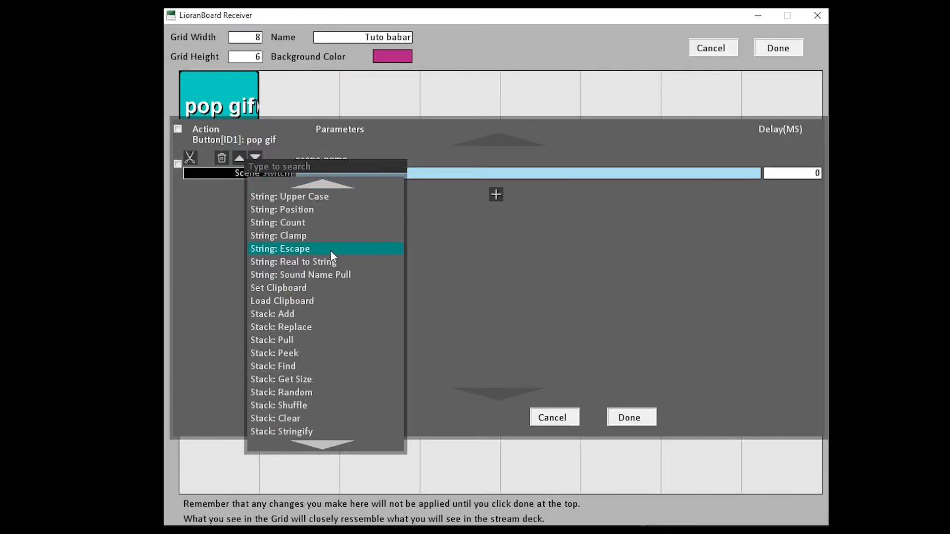
pyautogui.scroll(12, 330, 250)
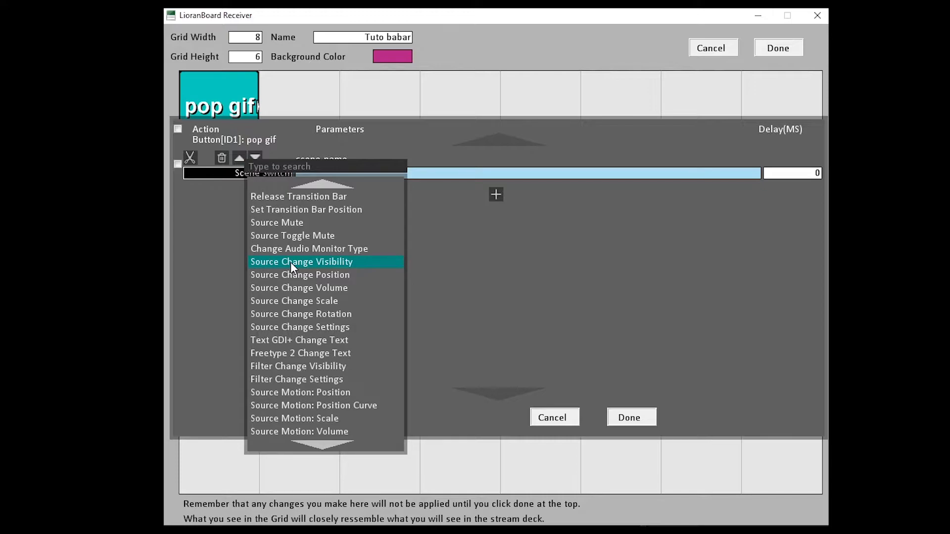
pyautogui.click(291, 262)
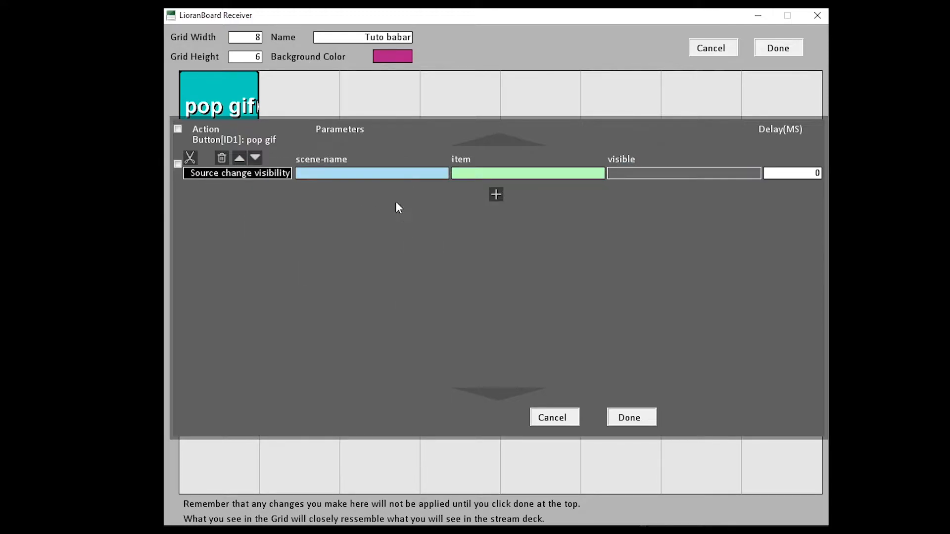
# Step: Set the scene of the pop gif button's Source Change Visibility command to EN JEUX
pyautogui.click(377, 174)
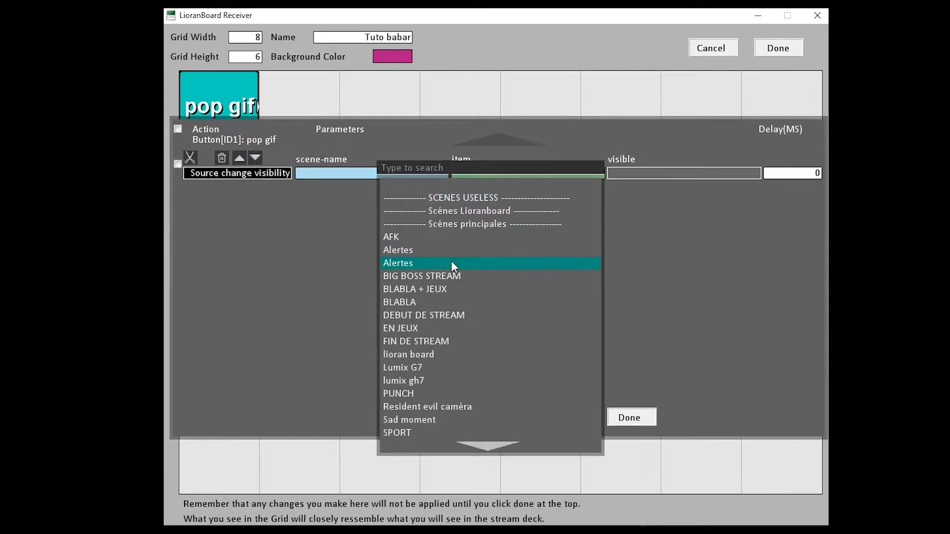
pyautogui.scroll(-3, 450, 262)
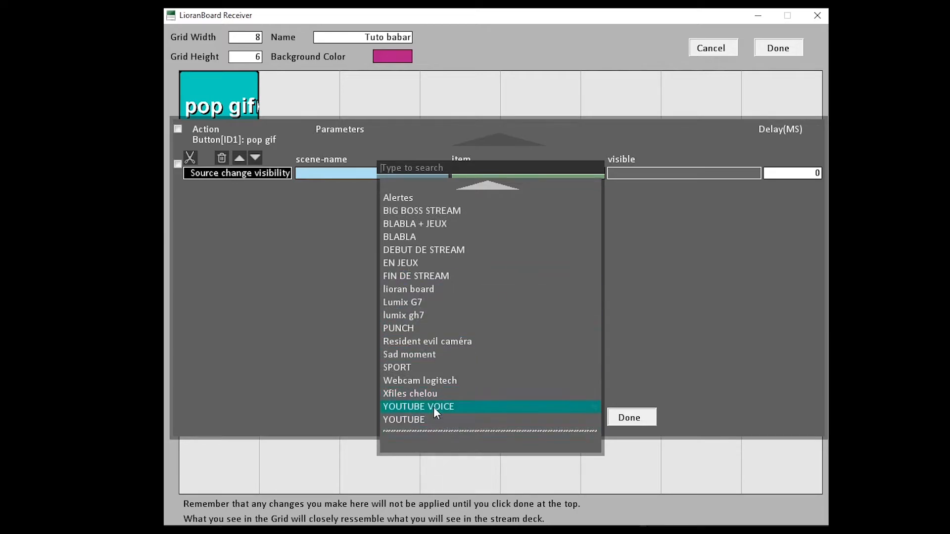
pyautogui.scroll(3, 421, 400)
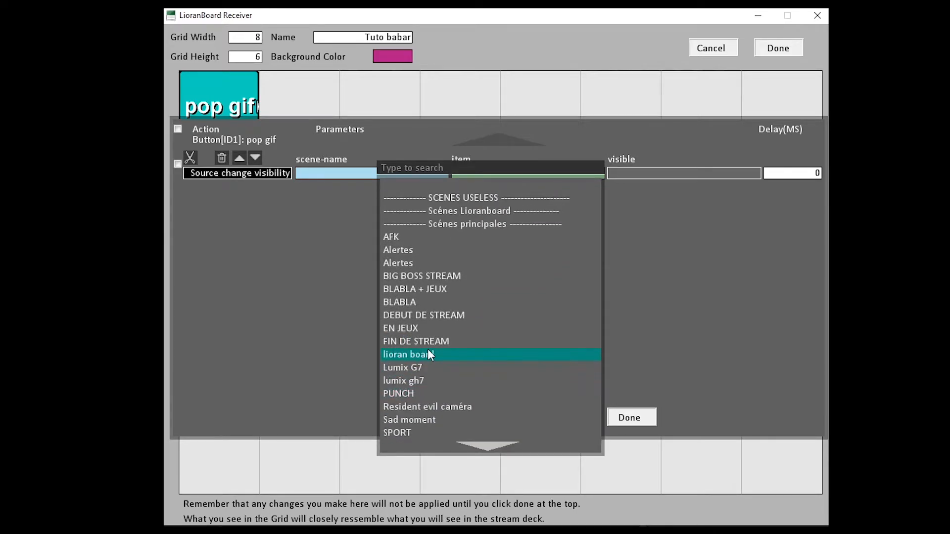
pyautogui.scroll(-3, 428, 350)
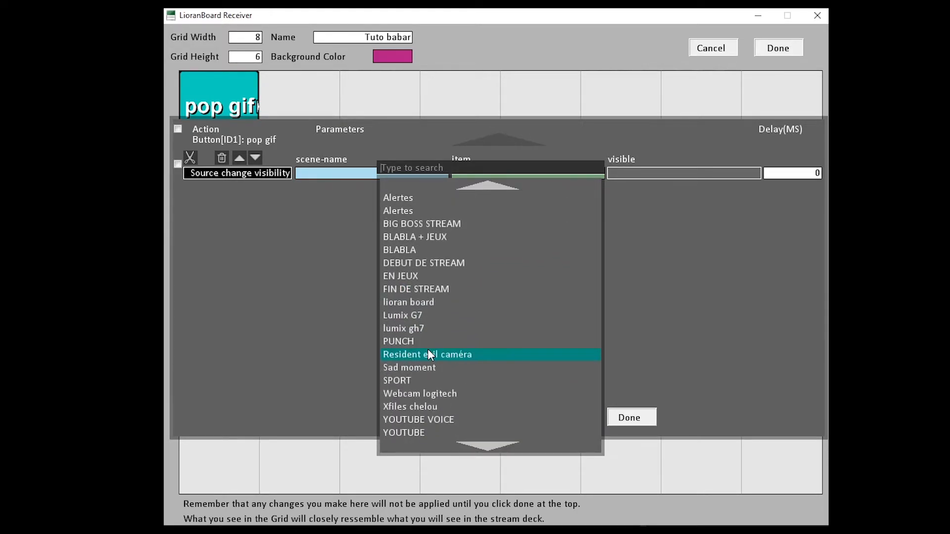
pyautogui.scroll(3, 430, 354)
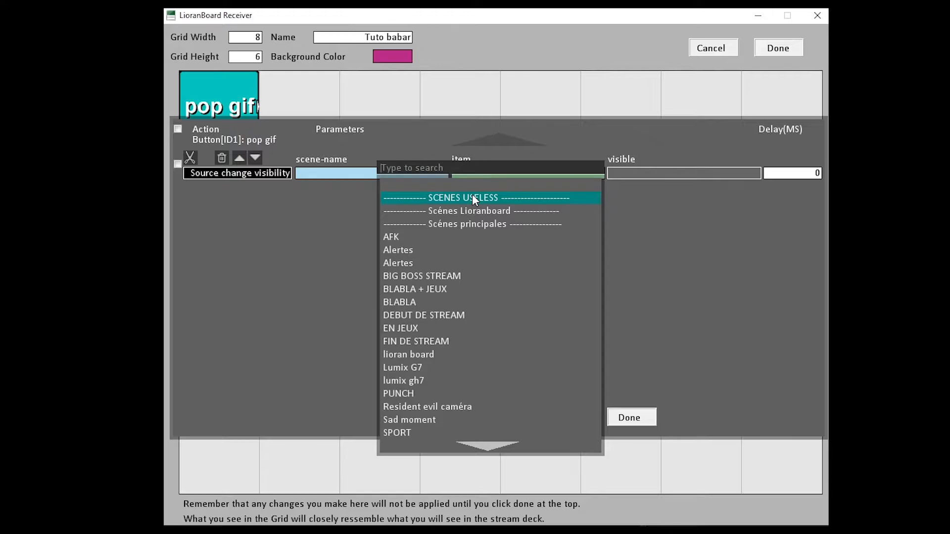
pyautogui.scroll(-1, 452, 280)
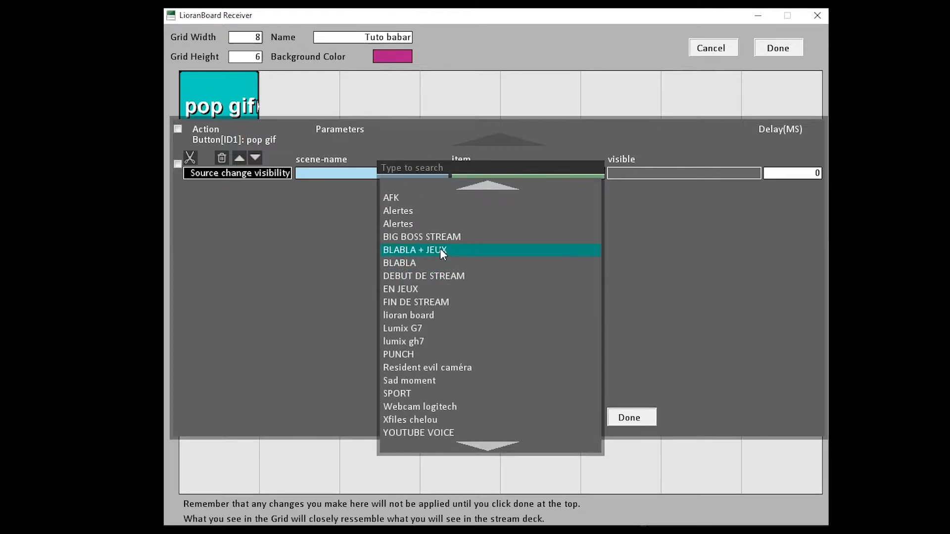
pyautogui.click(429, 289)
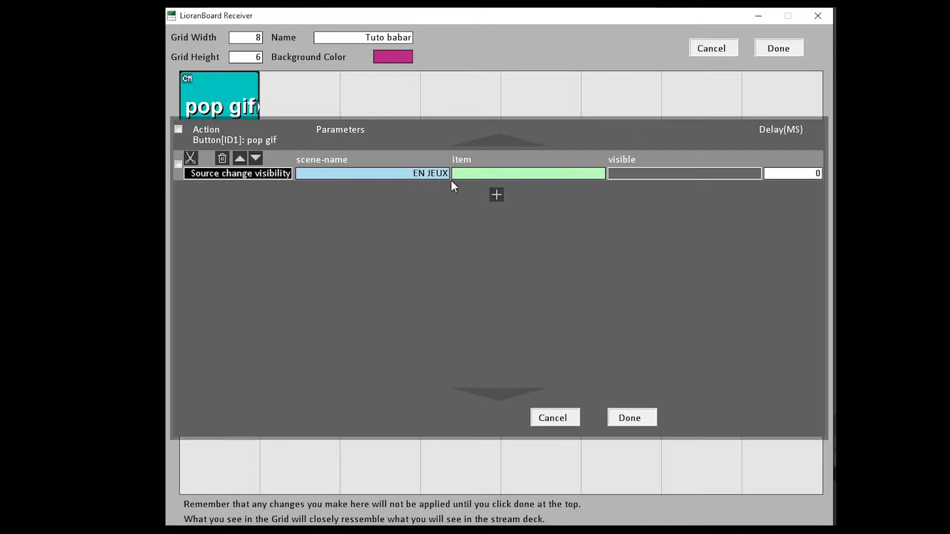
# Step: Make the visibility command target the gif coeur item and set its visibility to true
pyautogui.click(507, 180)
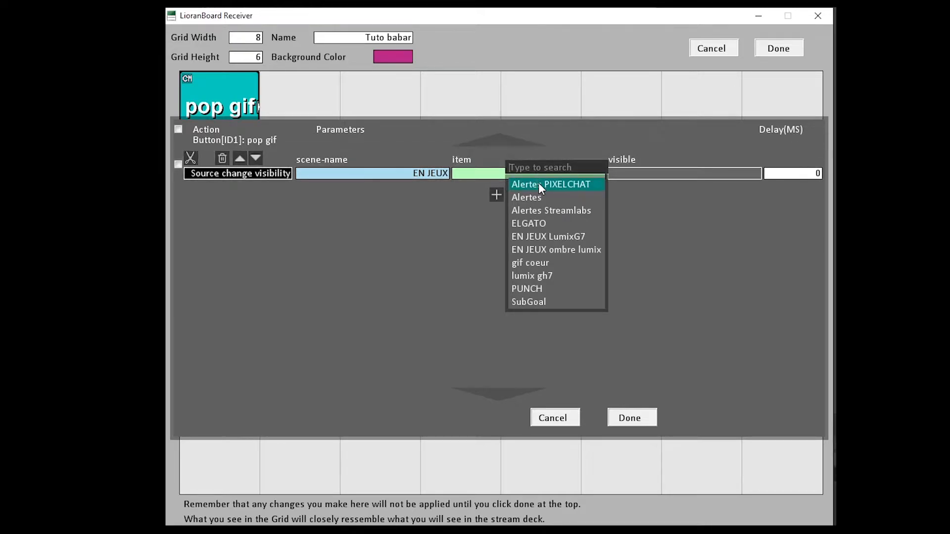
pyautogui.click(541, 268)
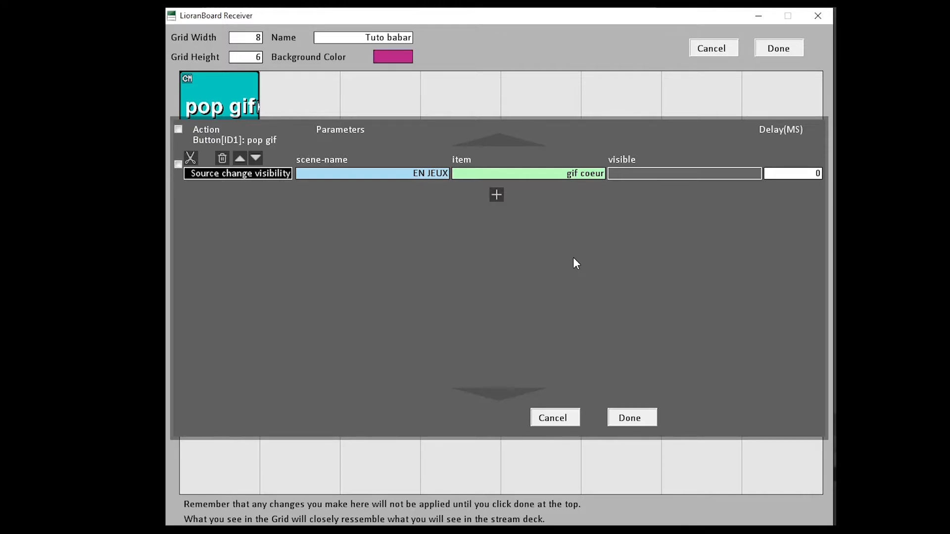
pyautogui.click(702, 176)
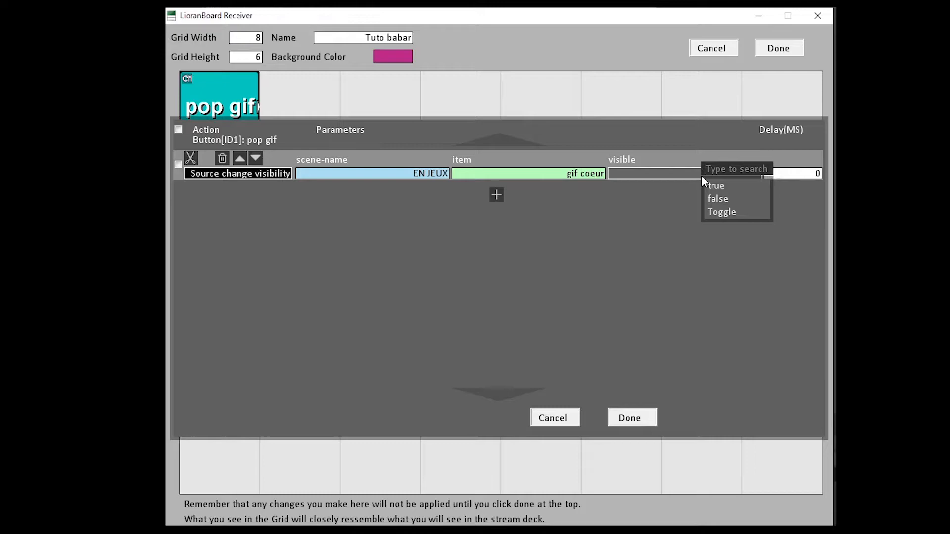
pyautogui.click(733, 190)
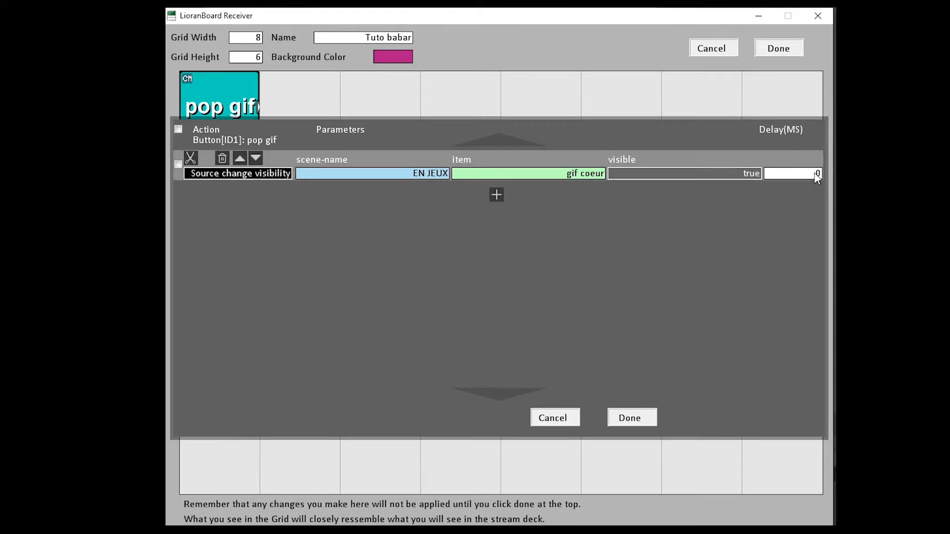
# Step: Add a second Source Change Visibility command to the pop gif button for the EN JEUX scene
pyautogui.click(496, 196)
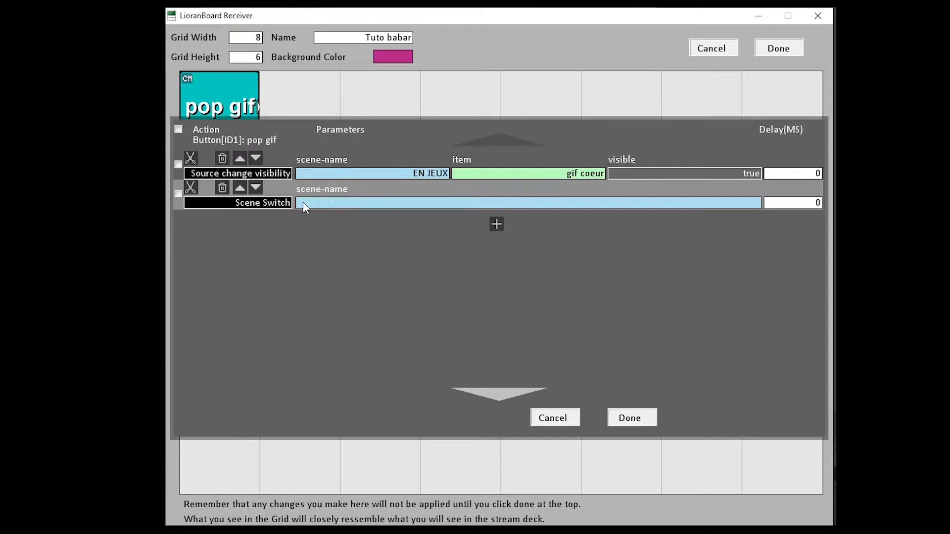
pyautogui.click(267, 212)
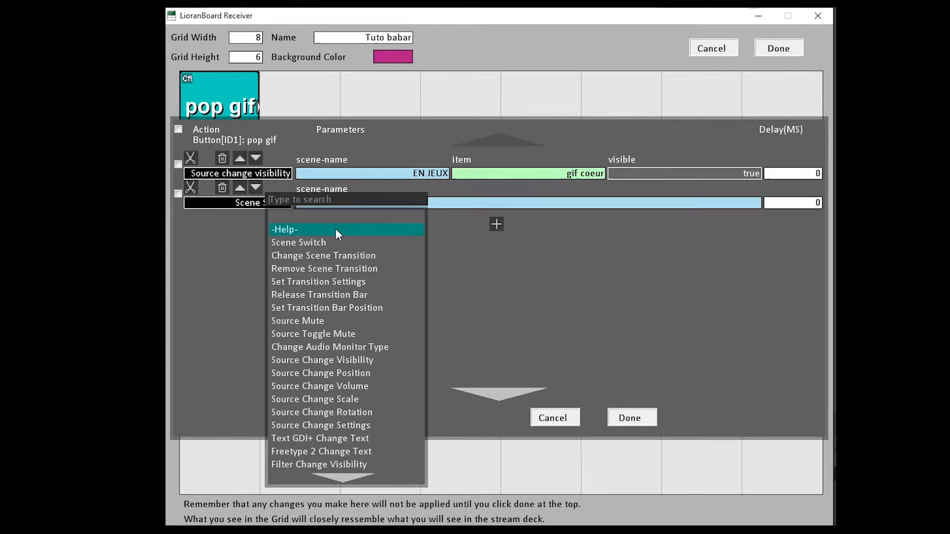
pyautogui.click(364, 362)
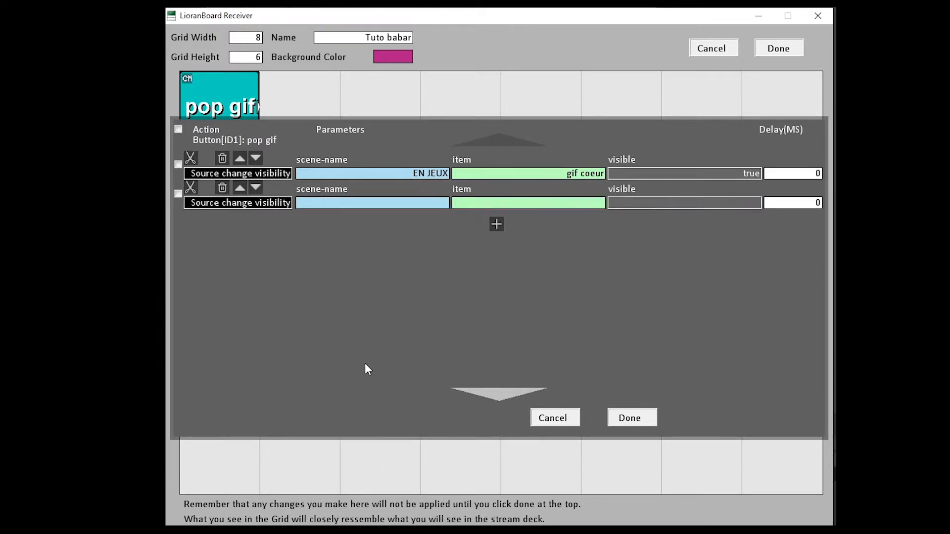
pyautogui.click(414, 203)
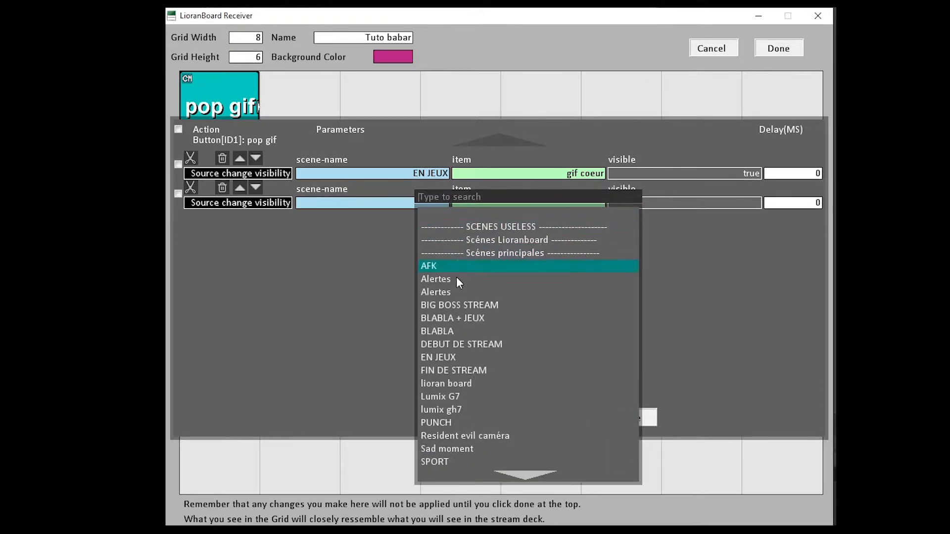
pyautogui.click(463, 357)
# Step: Set the second command to turn gif coeur's visibility to false with a 2000 ms delay, and accept the command list
pyautogui.click(577, 204)
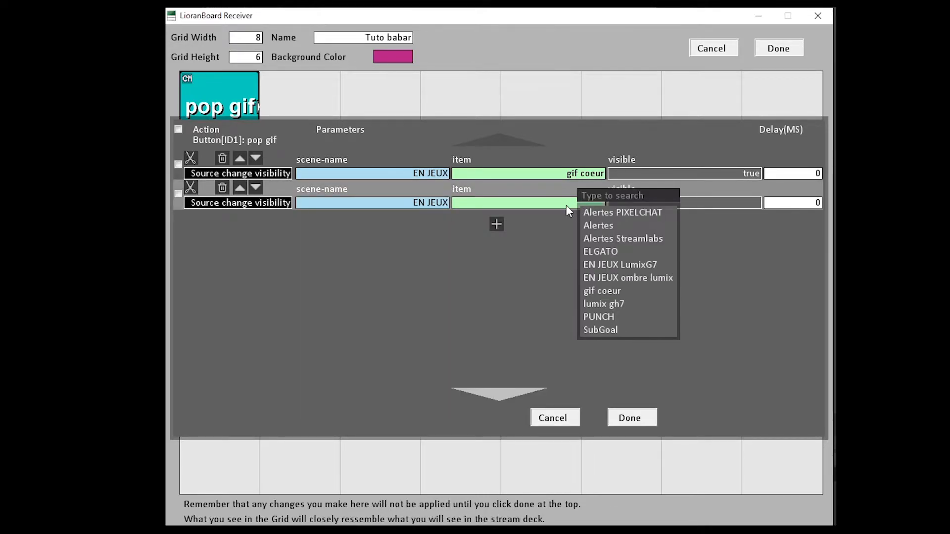
pyautogui.click(605, 291)
pyautogui.click(754, 202)
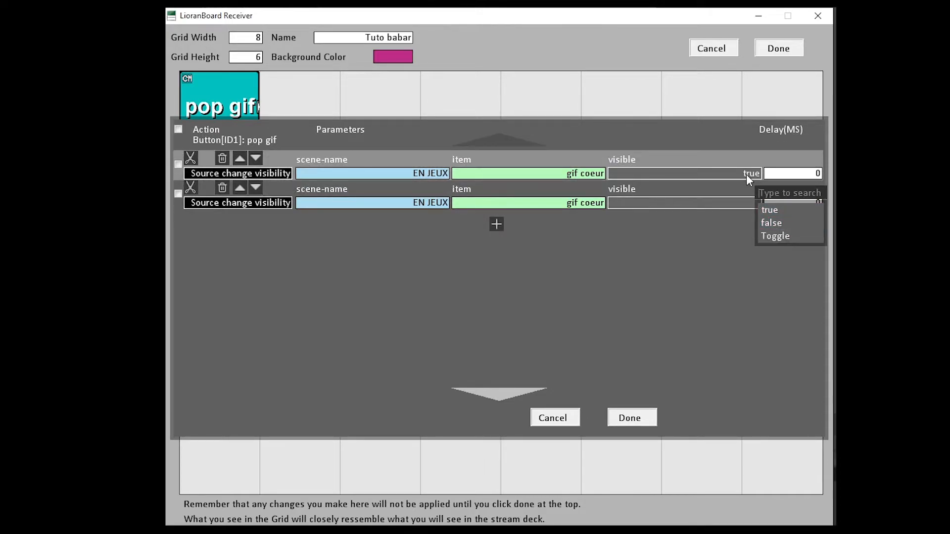
pyautogui.click(773, 224)
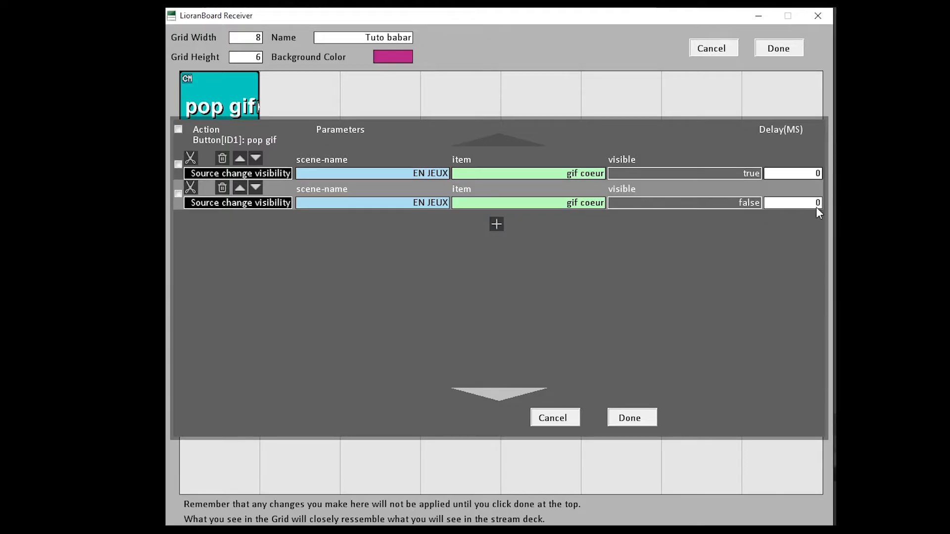
pyautogui.click(811, 203)
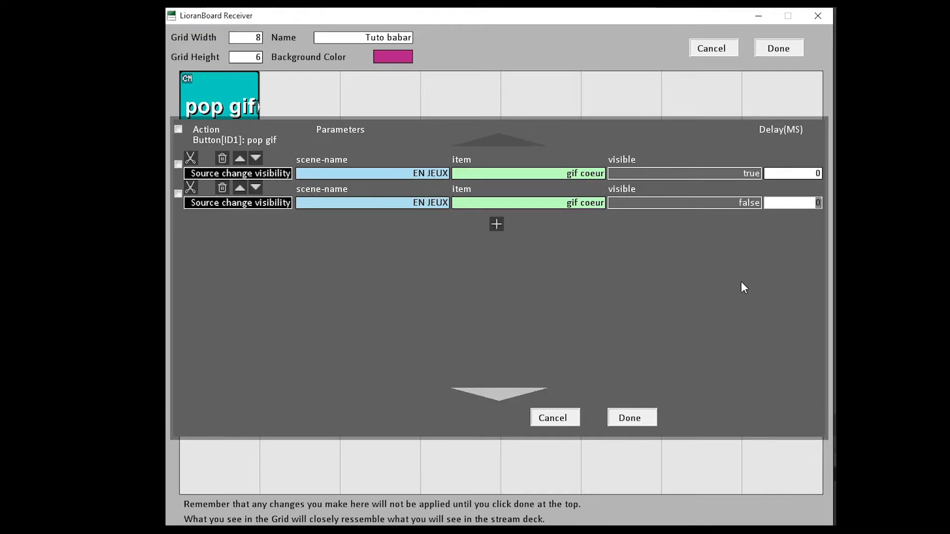
pyautogui.write('2000')
pyautogui.click(638, 418)
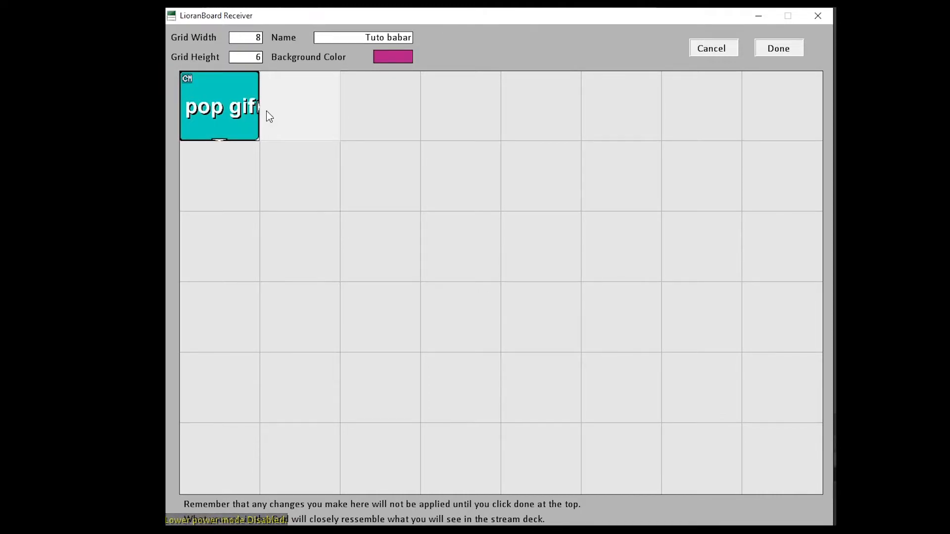
# Step: Open the pop gif button's Twitch triggers and read the help on how they work
pyautogui.rightClick(222, 115)
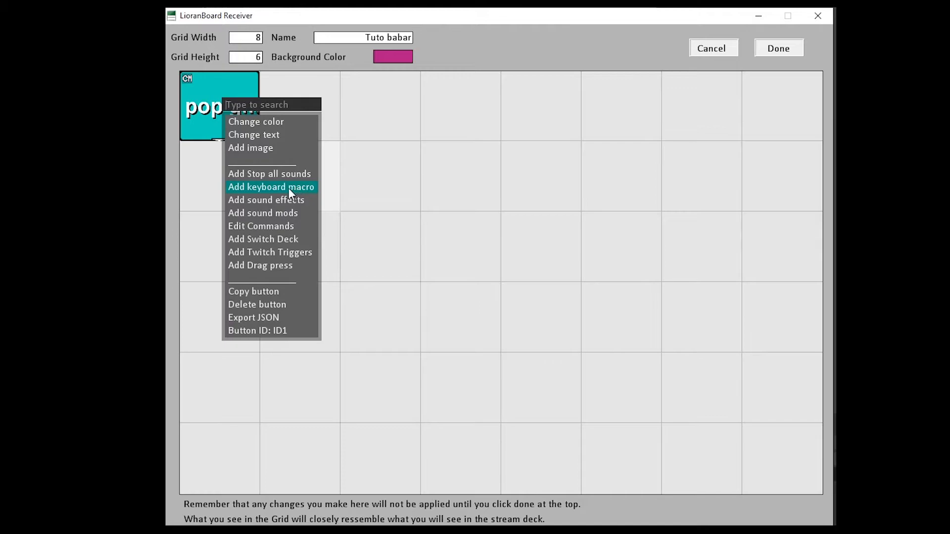
pyautogui.click(277, 254)
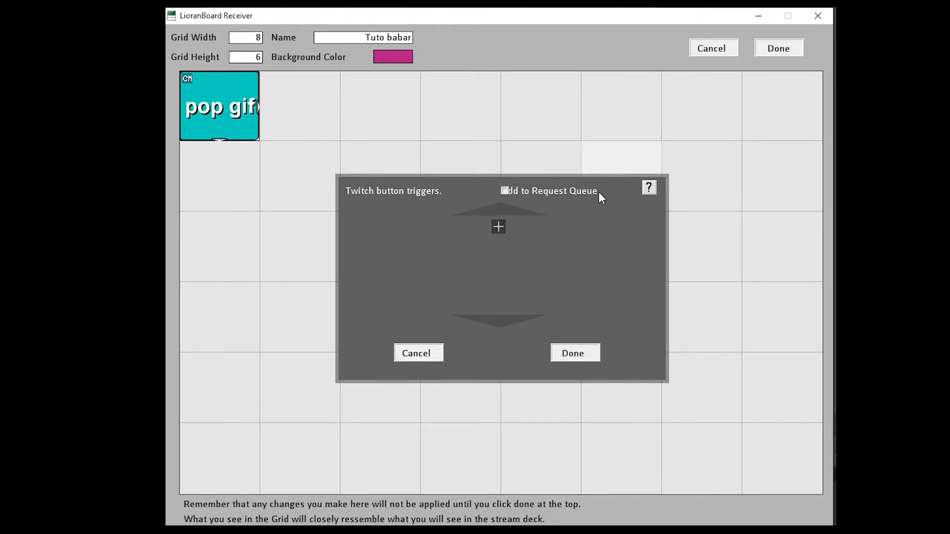
pyautogui.click(649, 188)
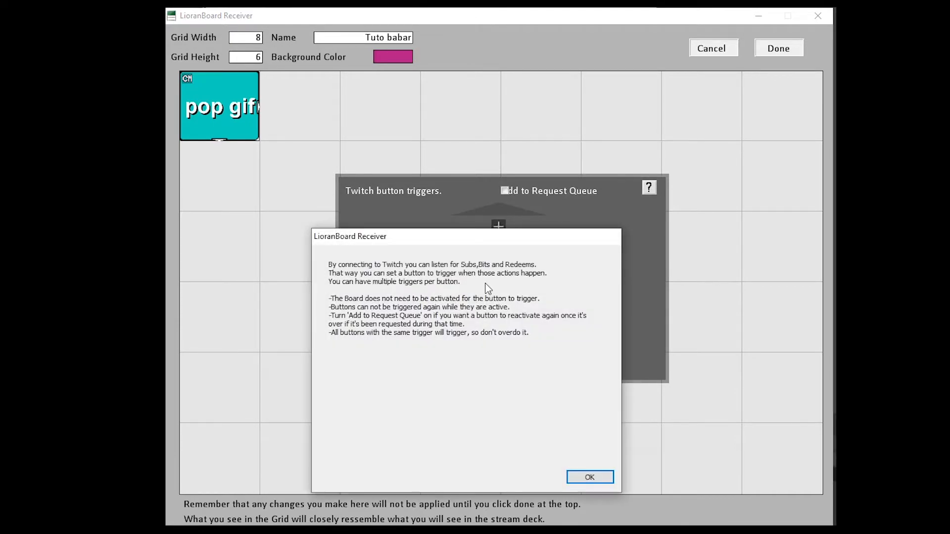
pyautogui.click(571, 474)
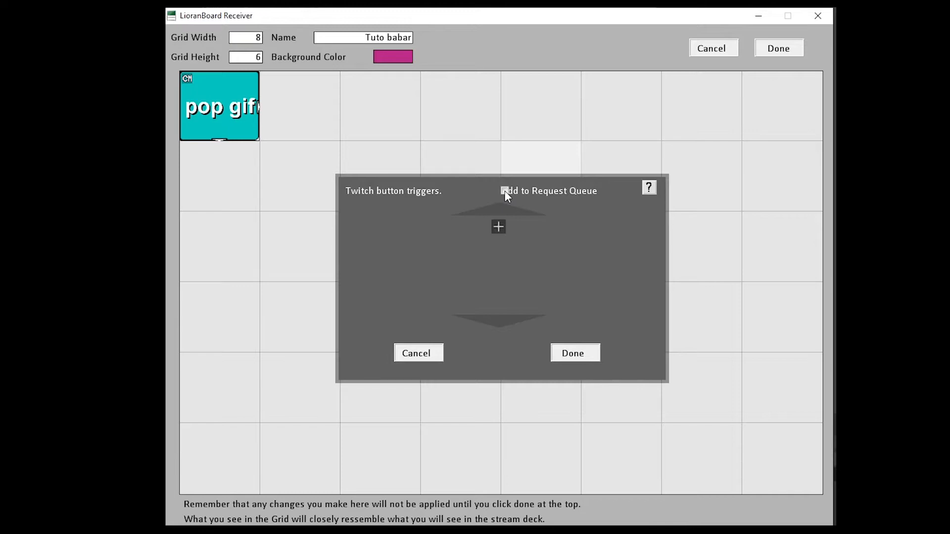
# Step: Enable Add to Request Queue and add a Chat Message trigger for "<3" to the pop gif button, saving the deck
pyautogui.click(505, 192)
pyautogui.click(498, 228)
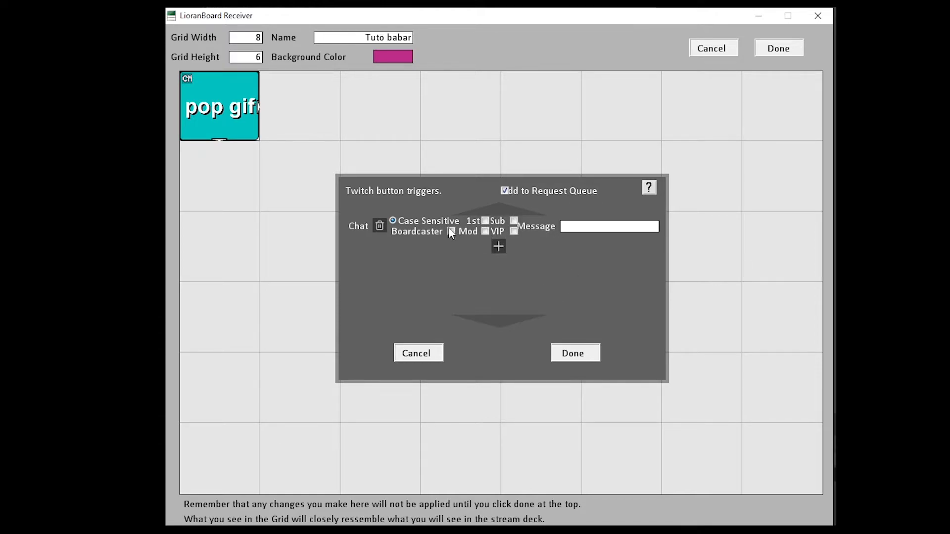
pyautogui.click(584, 229)
pyautogui.write('<3')
pyautogui.click(578, 354)
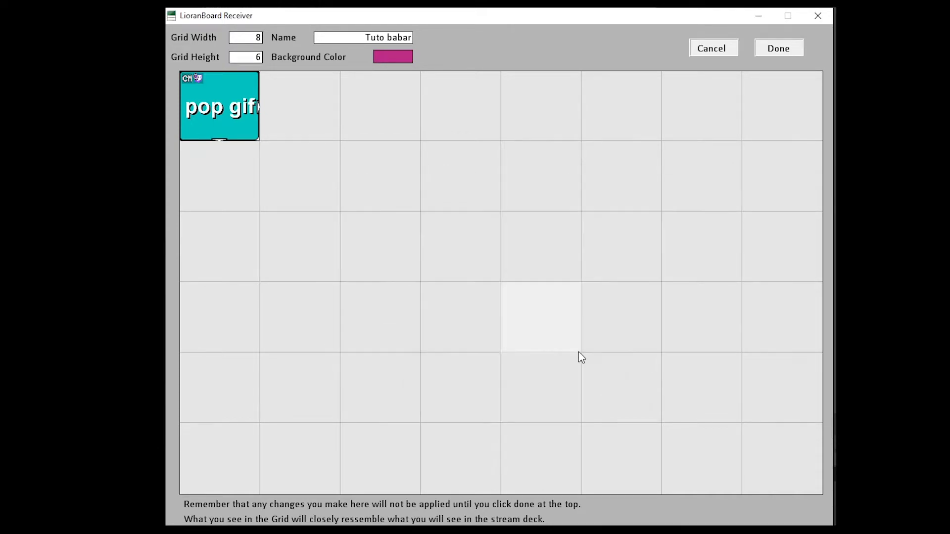
pyautogui.click(772, 53)
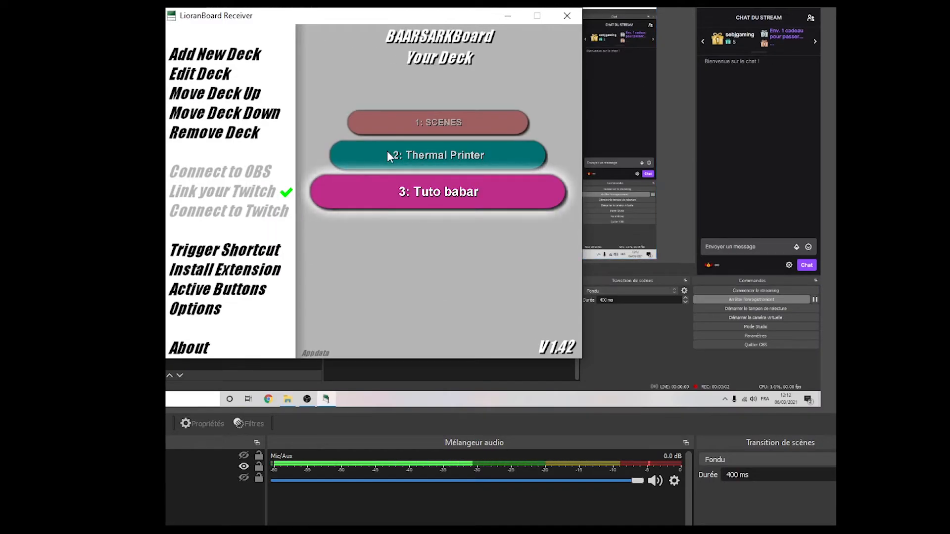
pyautogui.moveTo(376, 15); pyautogui.dragTo(532, 46)
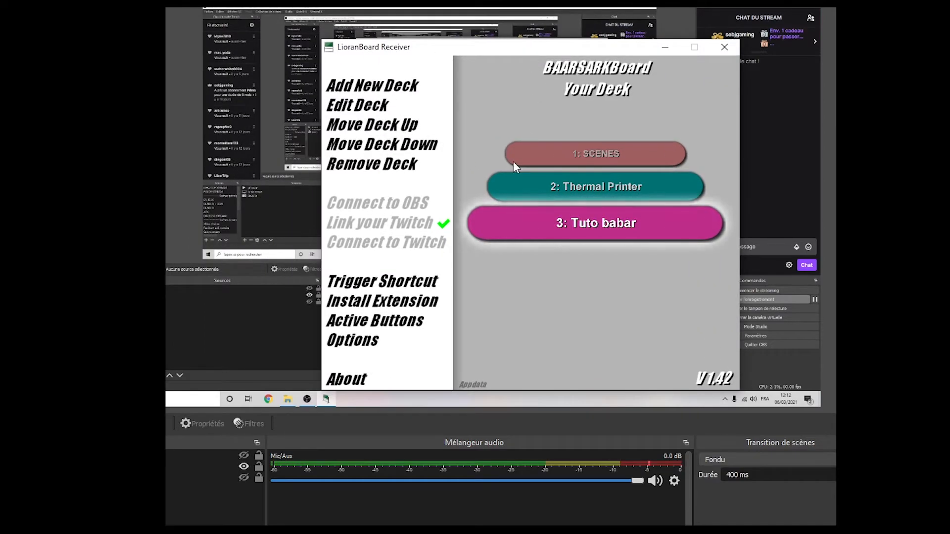
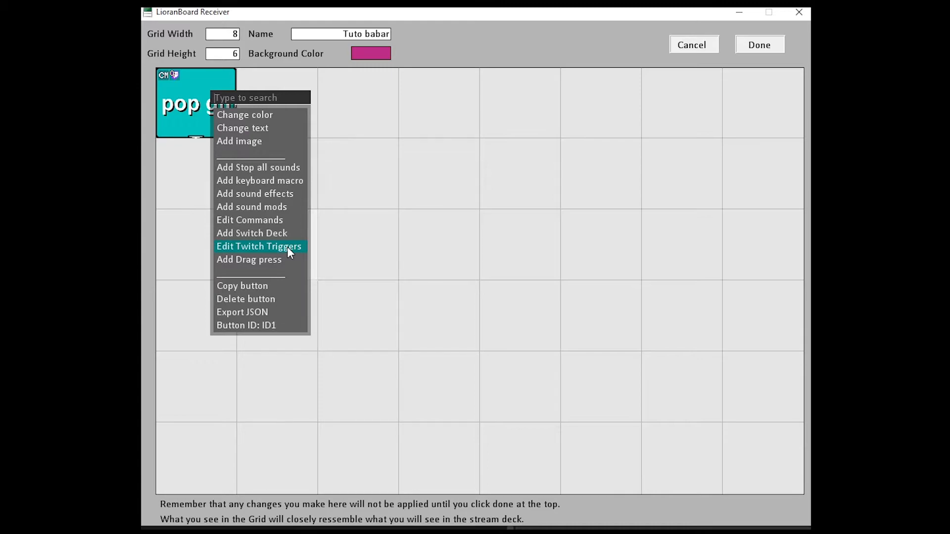
# Step: Replace the pop gif button's chat trigger with a Bits trigger with a minimum of 50000, and save the deck
pyautogui.click(289, 247)
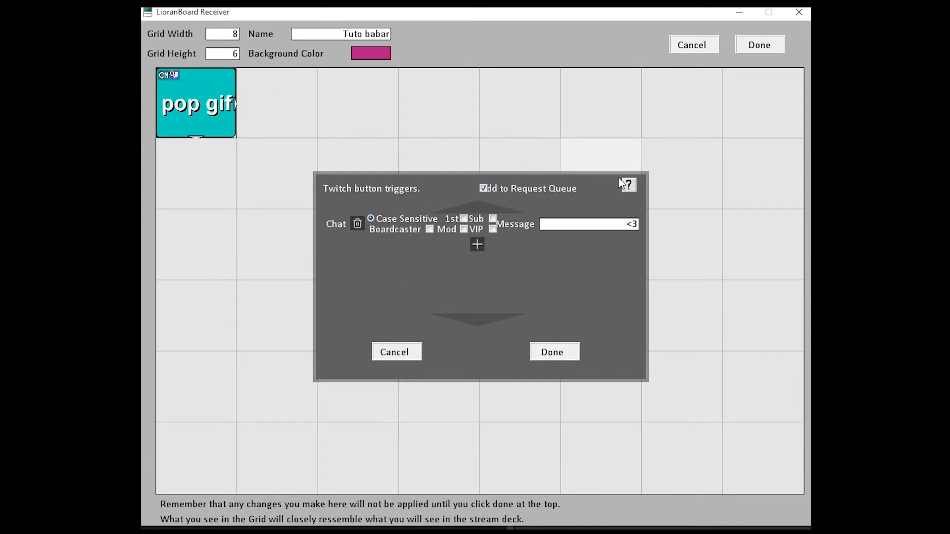
pyautogui.click(357, 224)
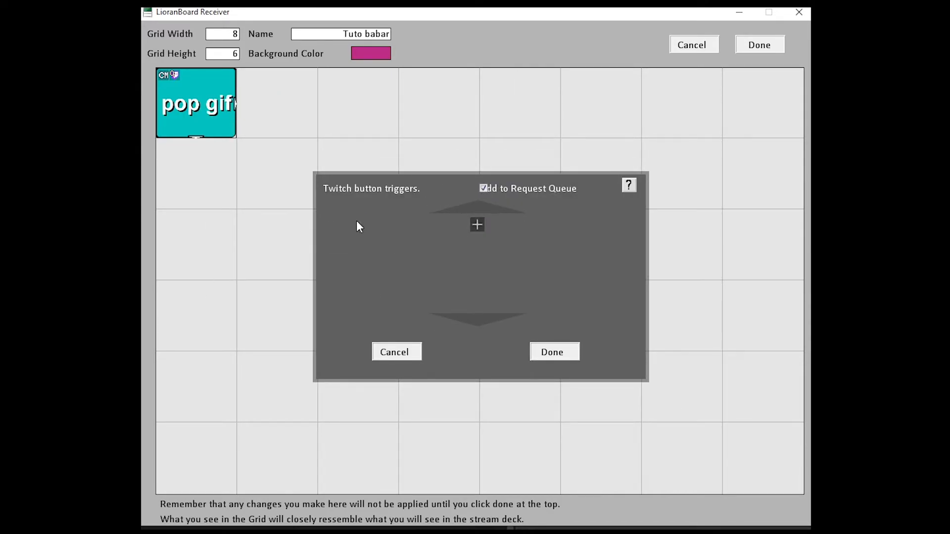
pyautogui.click(477, 225)
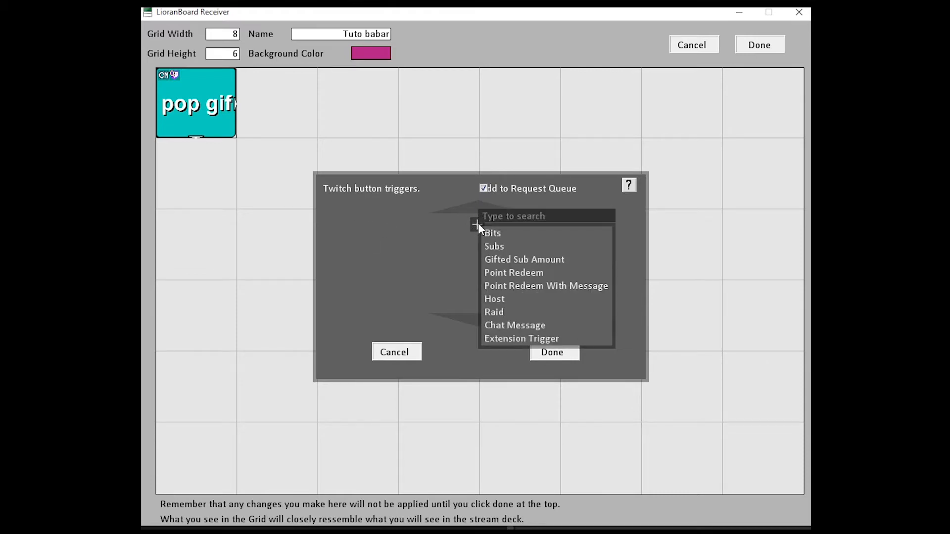
pyautogui.click(532, 235)
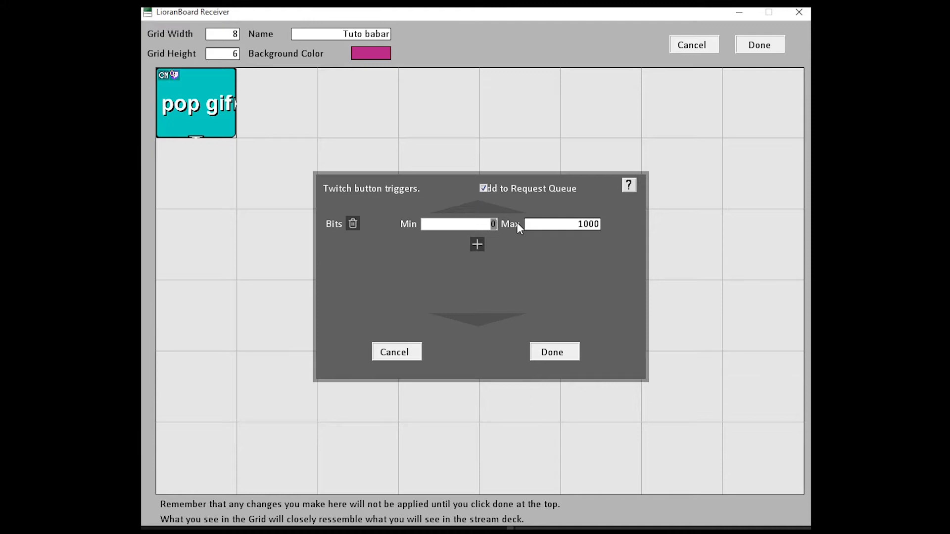
pyautogui.write('50000')
pyautogui.click(546, 354)
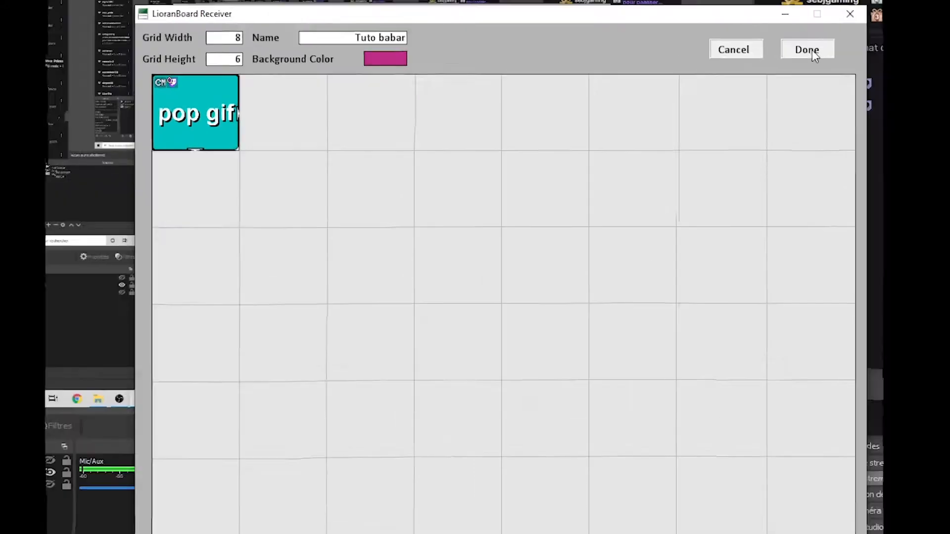
pyautogui.click(764, 48)
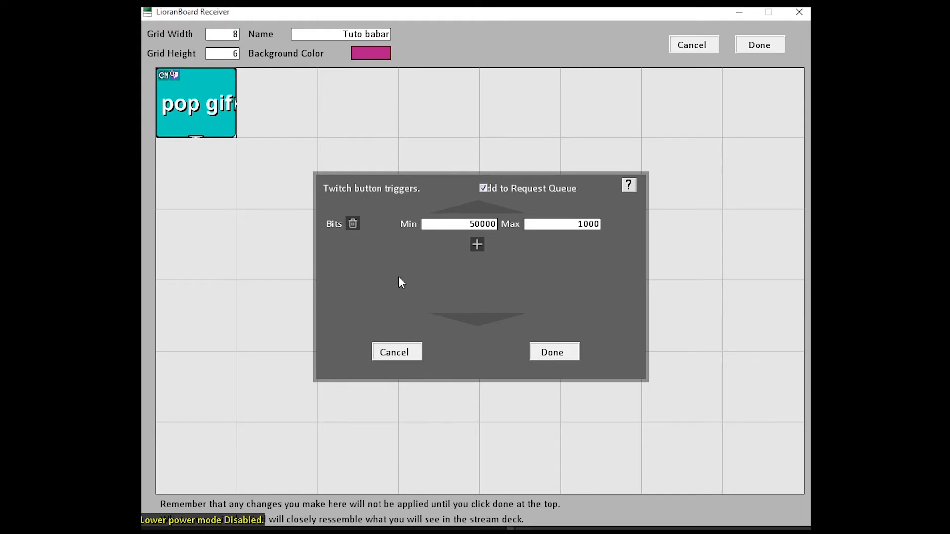
# Step: Add a Subs trigger to the pop gif button, set the Bits trigger's maximum to 50000, and accept the triggers
pyautogui.click(477, 245)
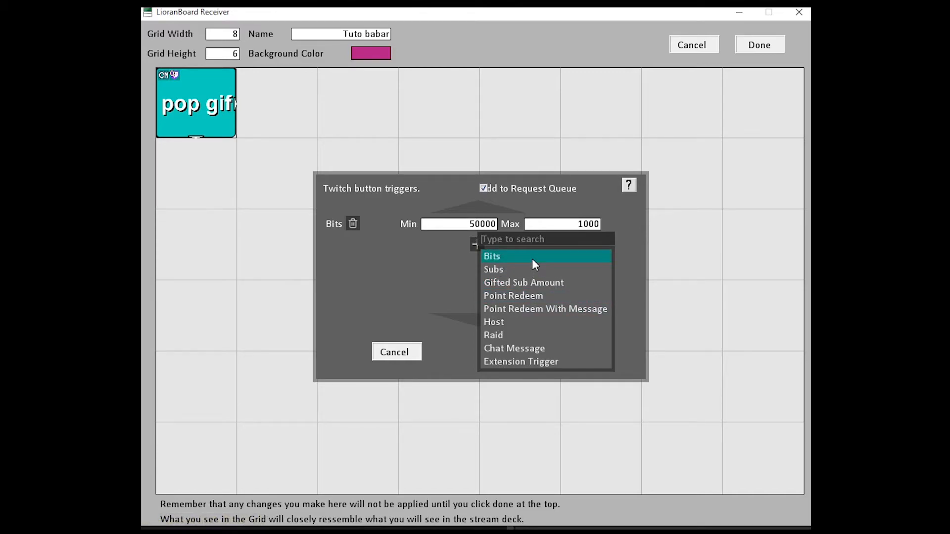
pyautogui.click(523, 268)
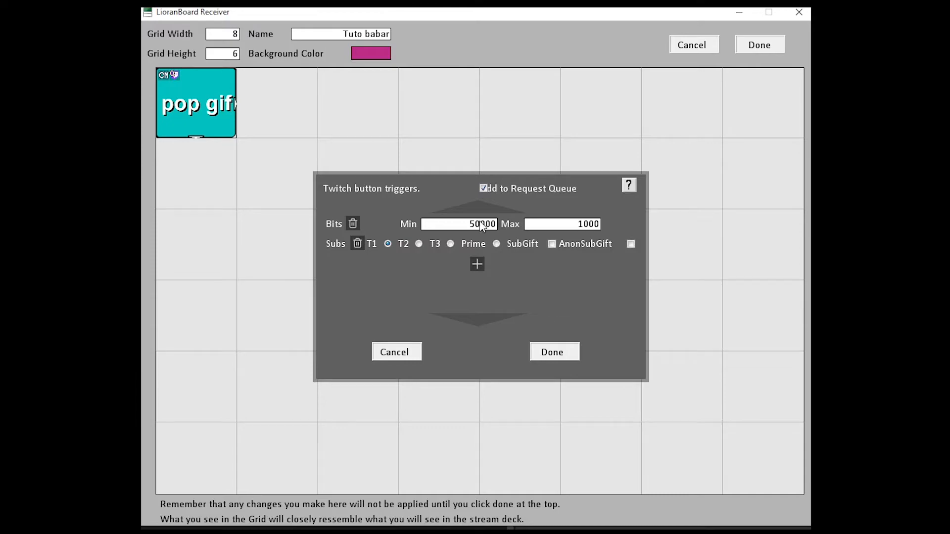
pyautogui.moveTo(465, 225); pyautogui.dragTo(595, 224)
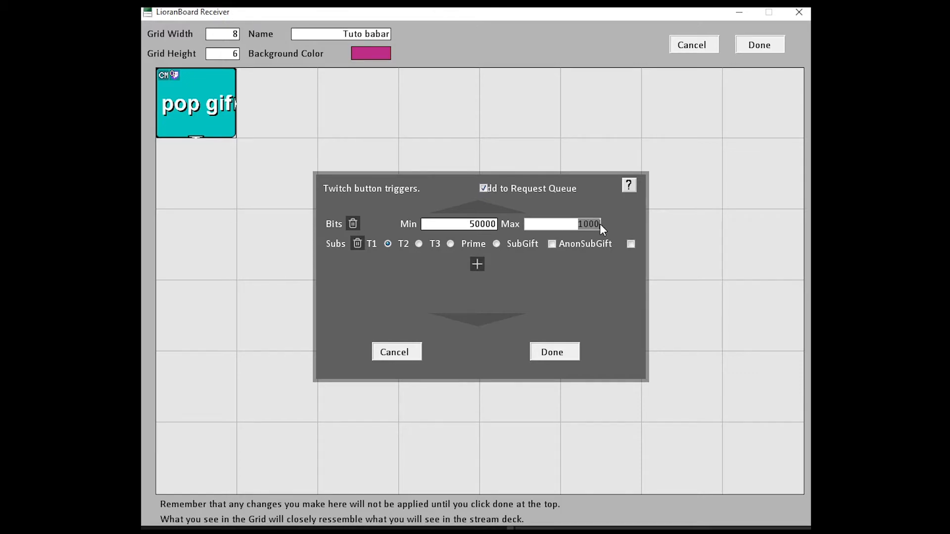
pyautogui.write('50000')
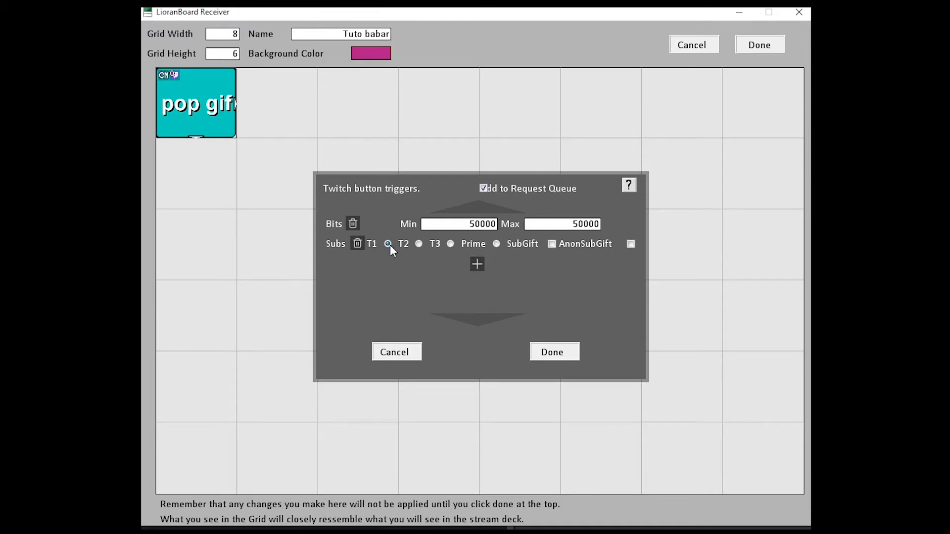
pyautogui.click(553, 353)
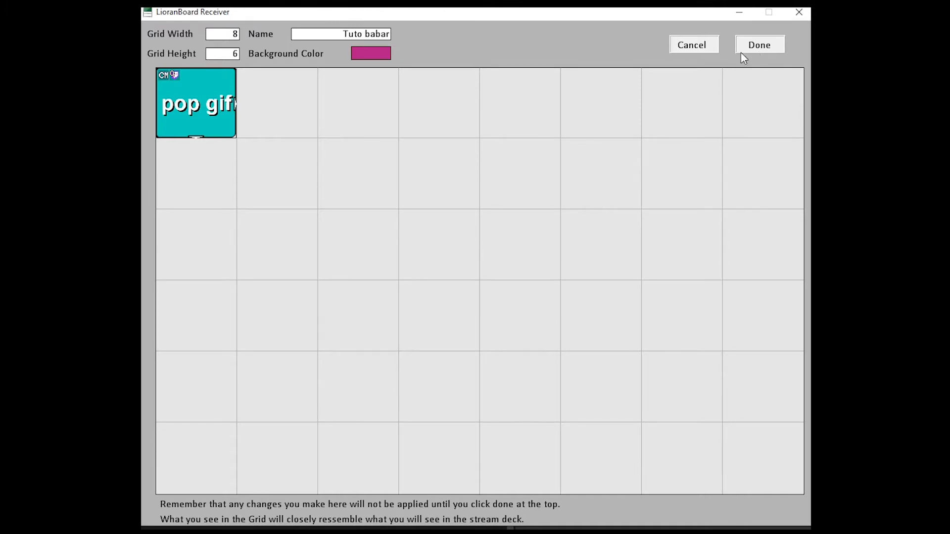
# Step: Replace the pop gif button's Bits and Subs triggers with a Point Redeem trigger whose redeem name is "punch"
pyautogui.rightClick(208, 89)
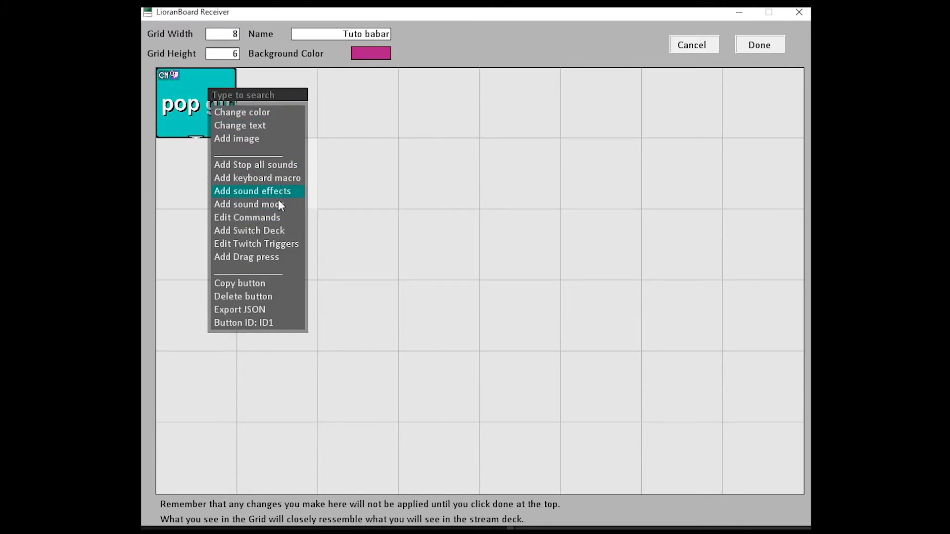
pyautogui.click(285, 243)
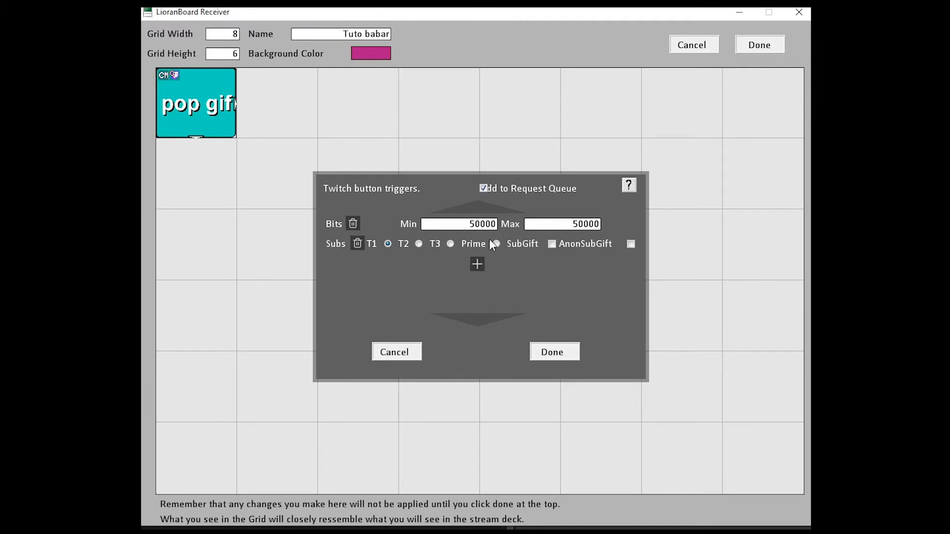
pyautogui.click(352, 224)
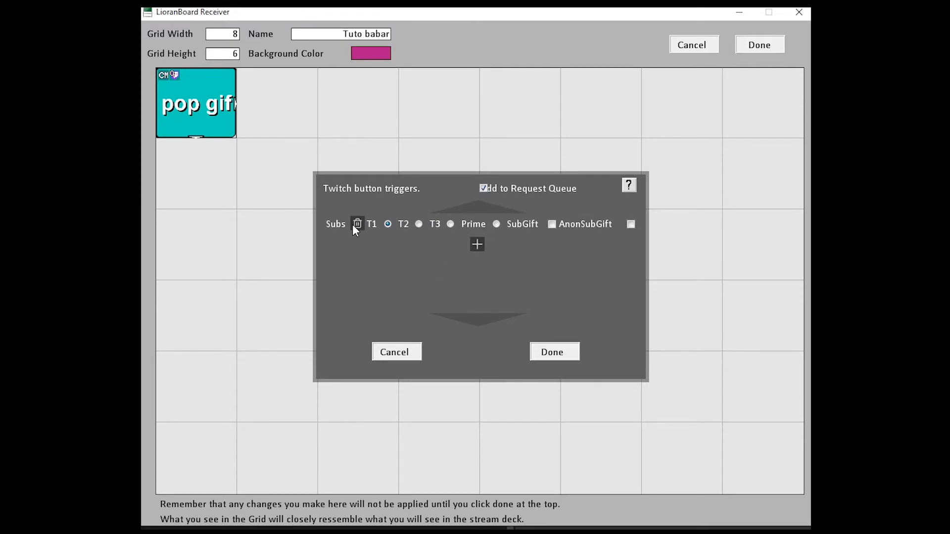
pyautogui.click(358, 223)
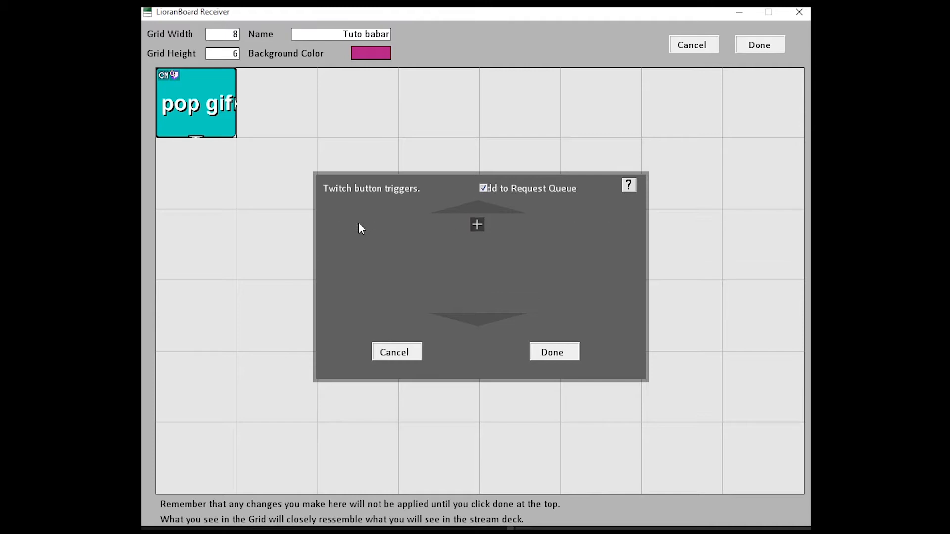
pyautogui.click(476, 226)
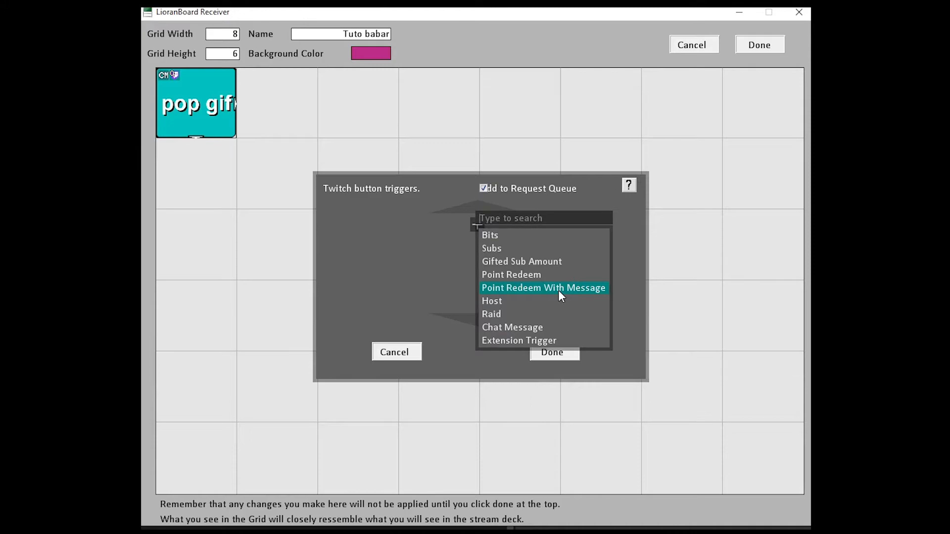
pyautogui.click(544, 279)
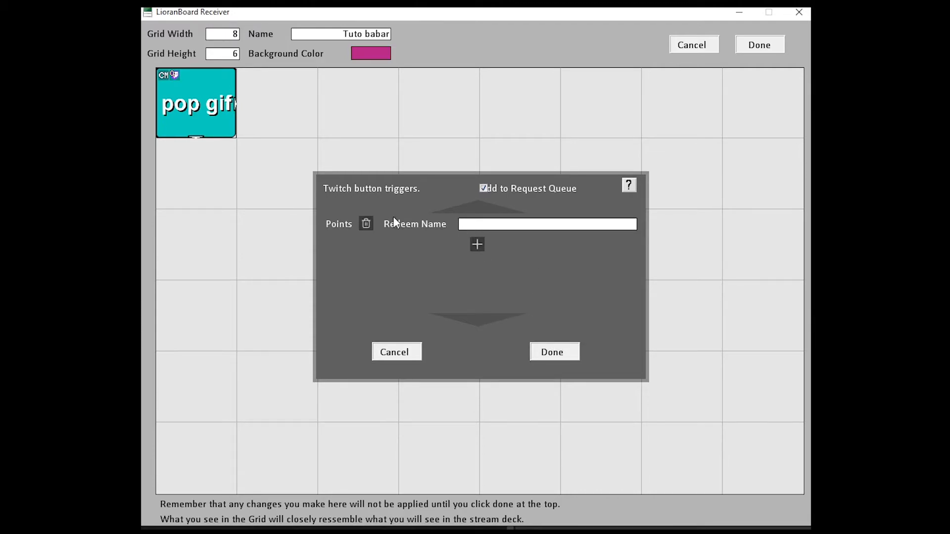
pyautogui.click(483, 229)
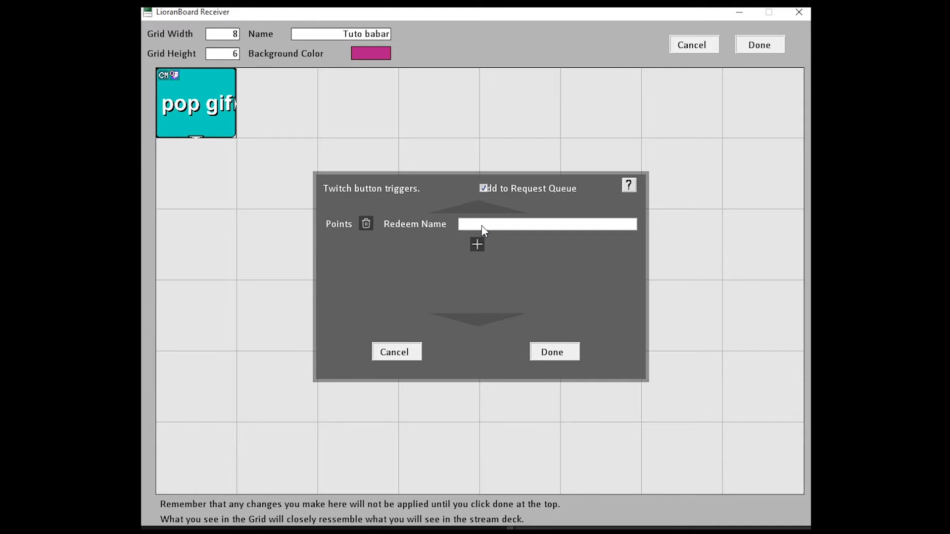
pyautogui.write('punch')
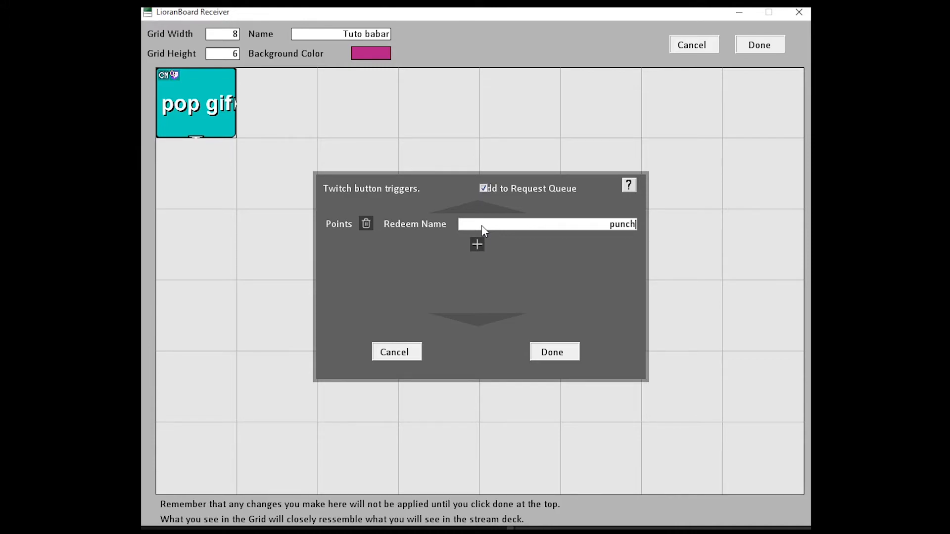
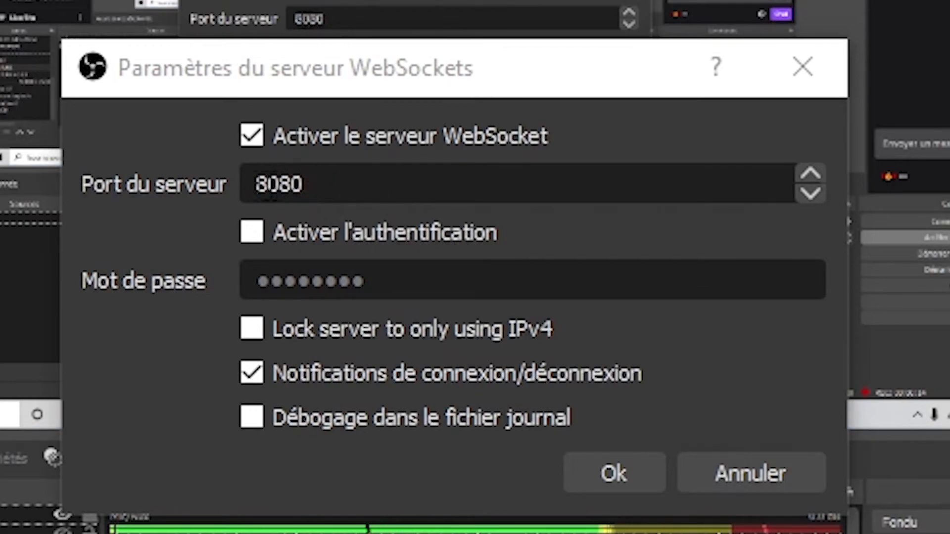
pyautogui.click(269, 198)
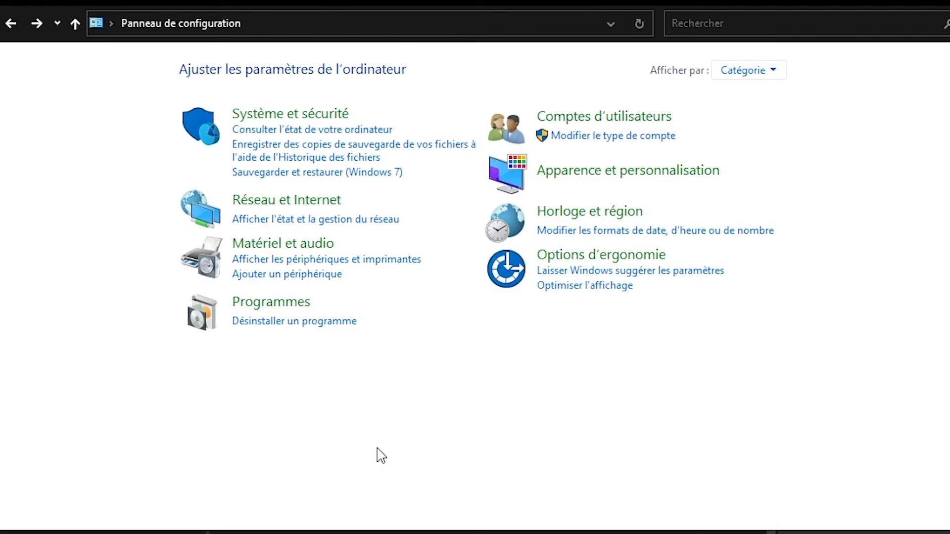
# Step: Switch to the Control Panel, open the Windows Defender Firewall status, and review the private and public network details
pyautogui.click(342, 115)
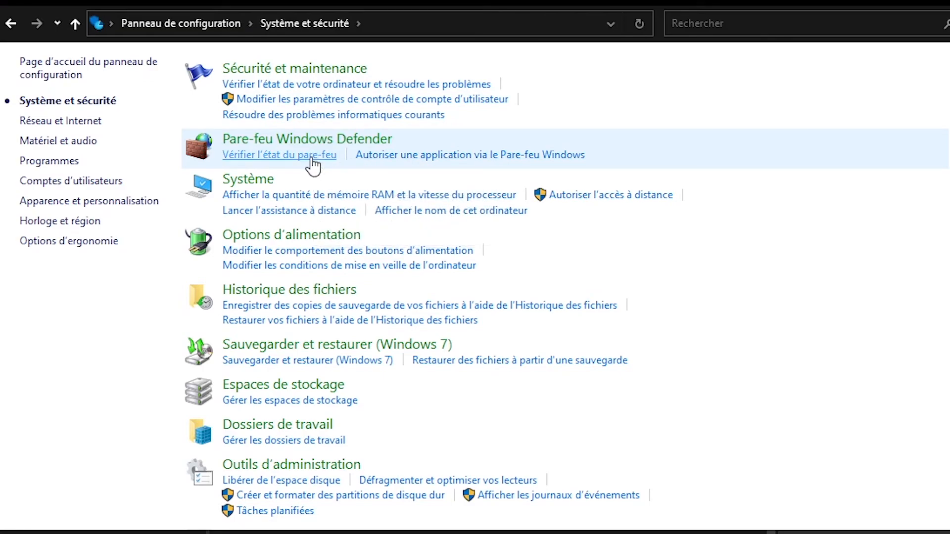
pyautogui.click(313, 157)
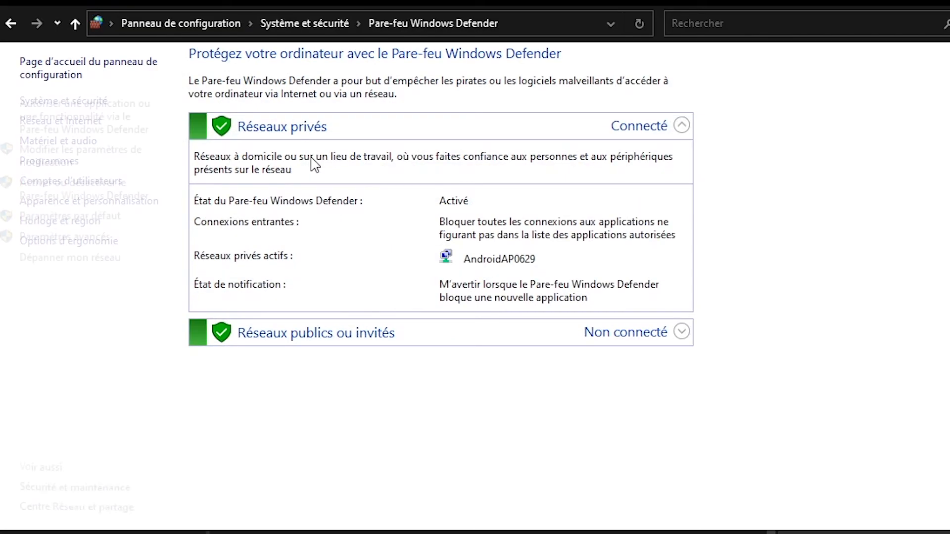
pyautogui.click(643, 127)
pyautogui.click(643, 128)
pyautogui.click(628, 337)
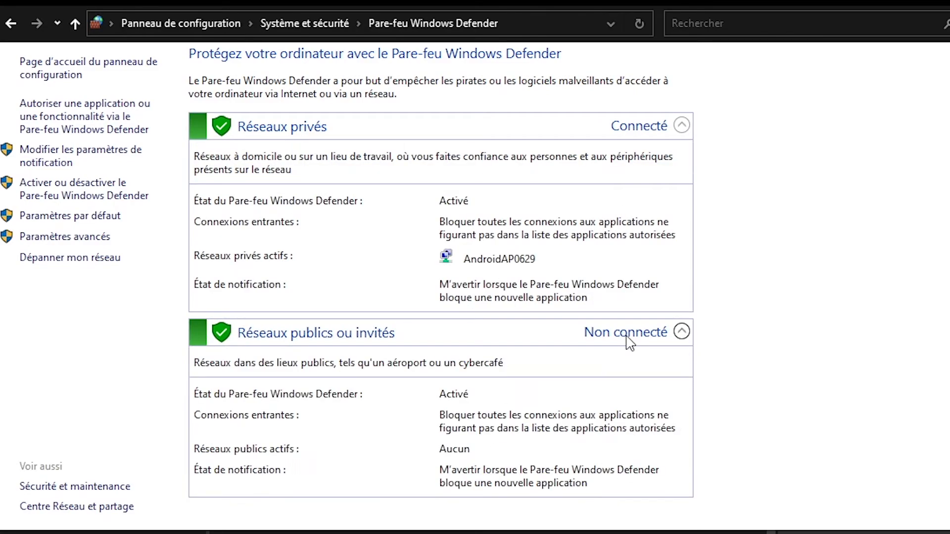
pyautogui.click(628, 339)
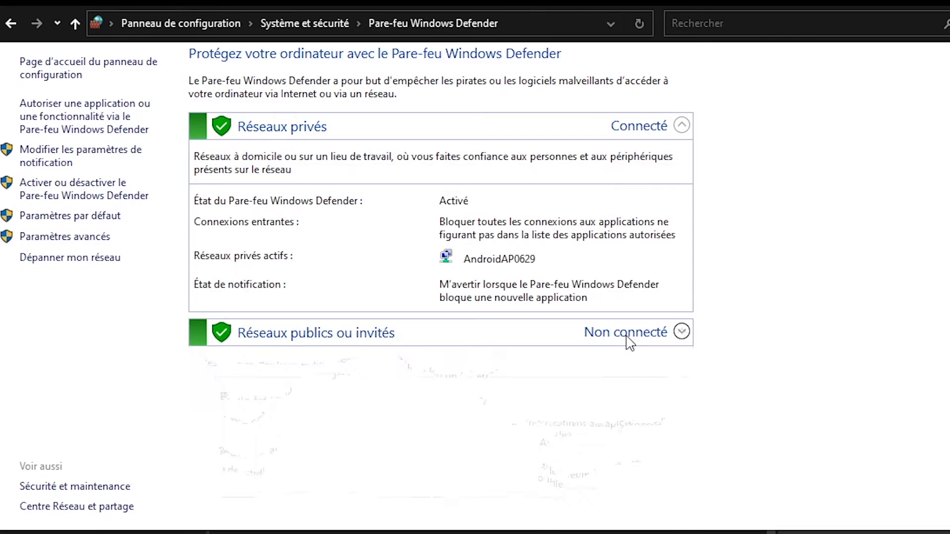
# Step: Turn off Windows Defender Firewall for both private and public networks and apply the settings
pyautogui.click(97, 197)
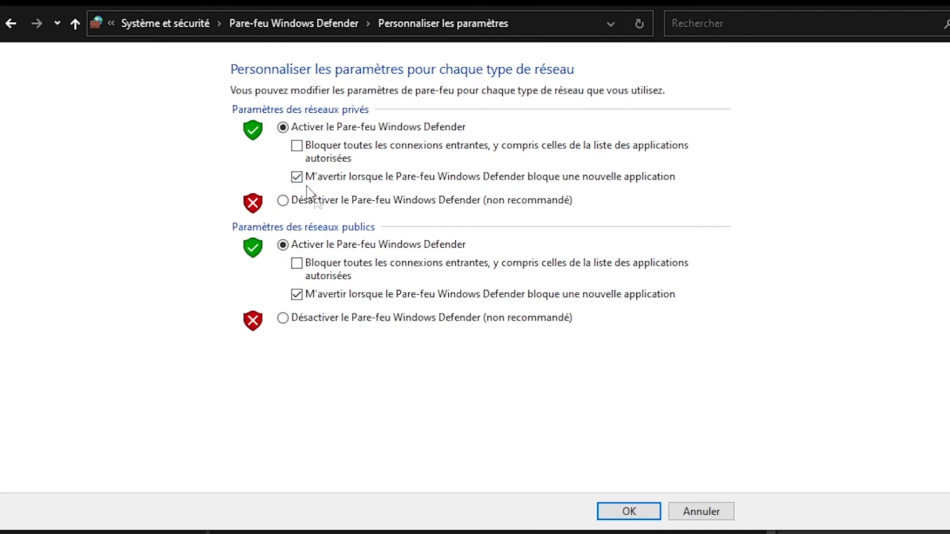
pyautogui.click(319, 203)
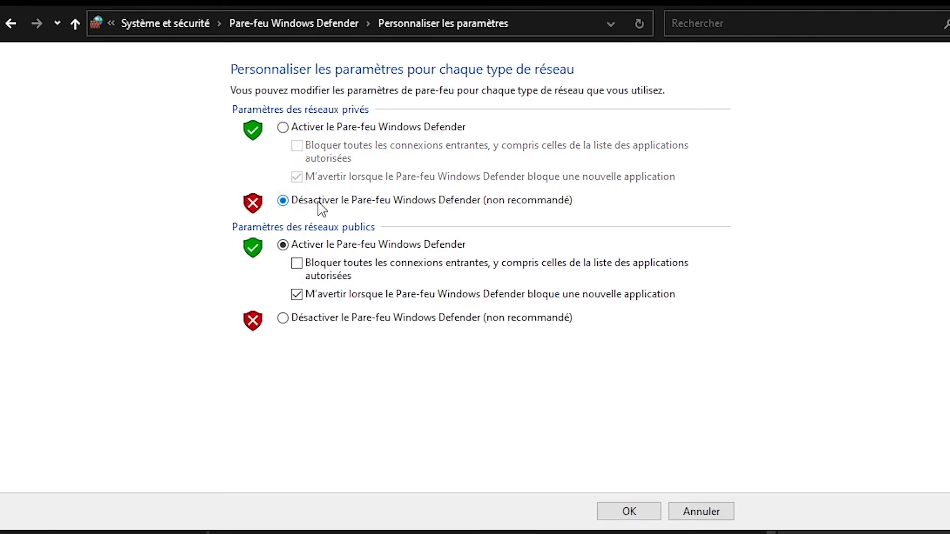
pyautogui.click(342, 319)
pyautogui.click(637, 511)
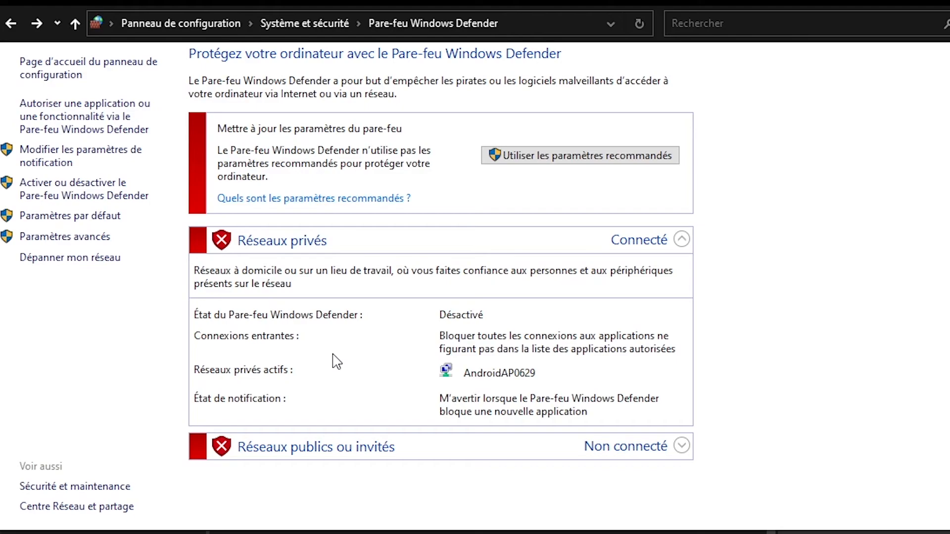
# Step: Unlock the firewall's allowed applications list and choose LioranBoard Receiver.exe from the LioranBoard Receiver(PC) folder as another application to allow
pyautogui.click(84, 121)
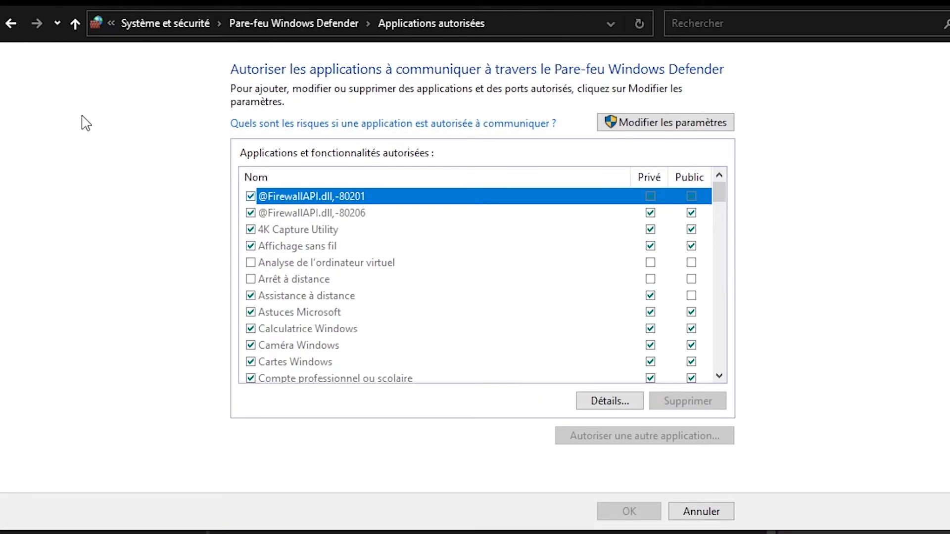
pyautogui.moveTo(718, 193)
pyautogui.mouseDown()
pyautogui.moveTo(718, 373)
pyautogui.moveTo(716, 186)
pyautogui.mouseUp()
pyautogui.click(664, 123)
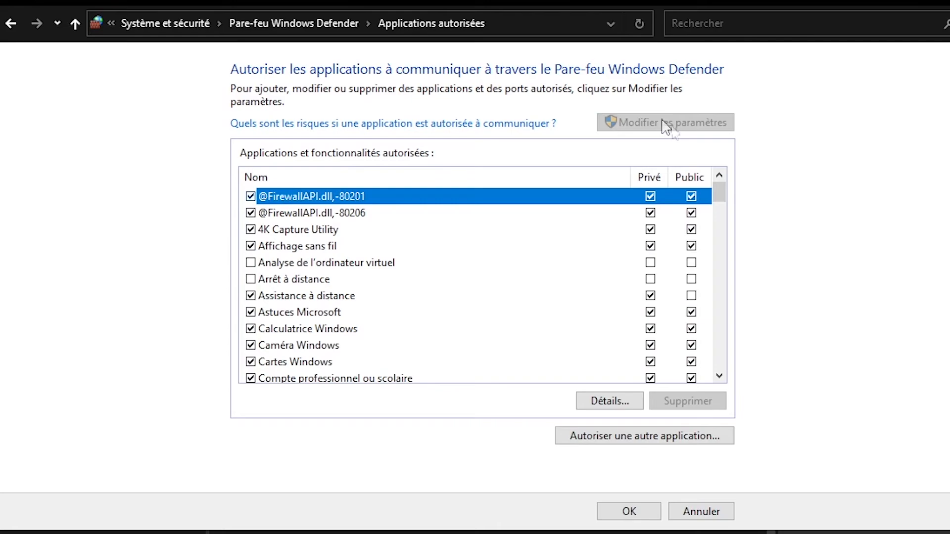
pyautogui.click(671, 445)
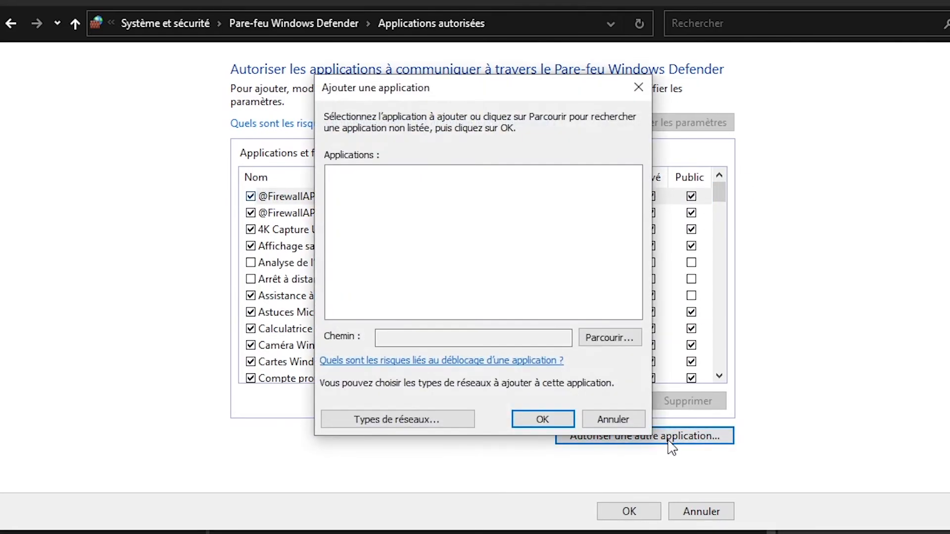
pyautogui.click(610, 341)
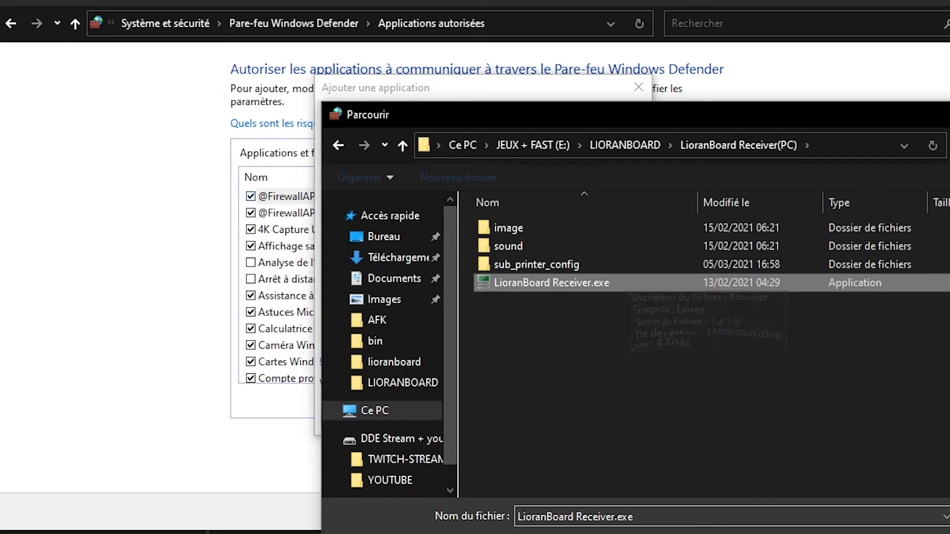
pyautogui.press('Return')
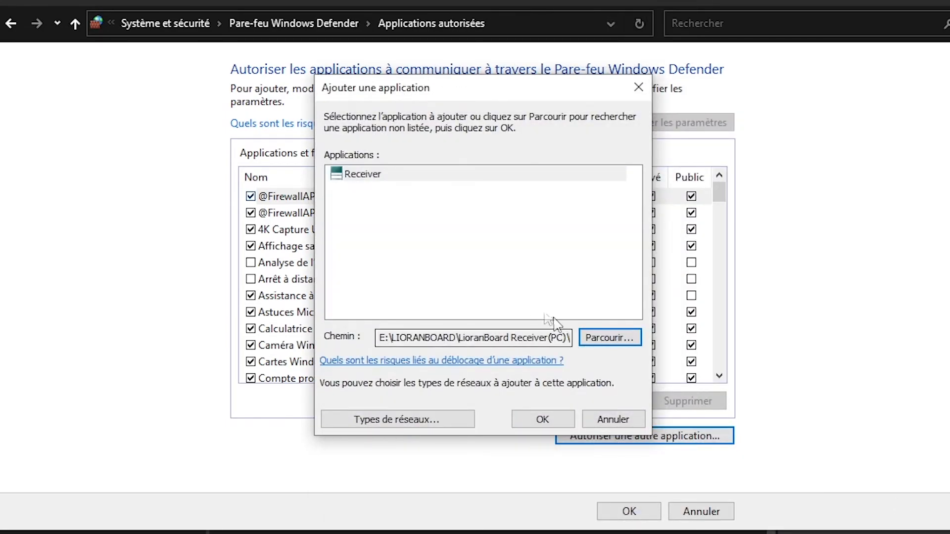
# Step: Check the network types for Receiver, add it to the allowed applications, and save the list
pyautogui.click(451, 421)
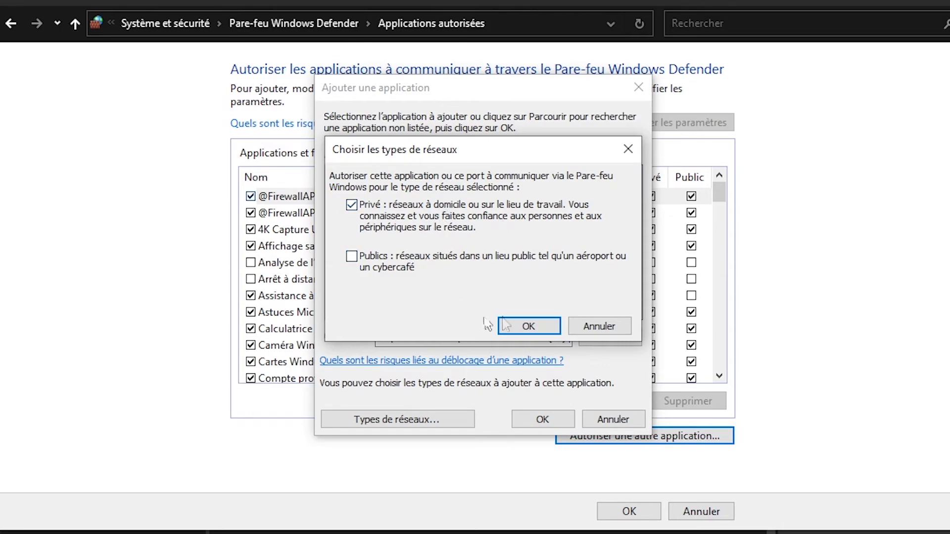
pyautogui.click(590, 326)
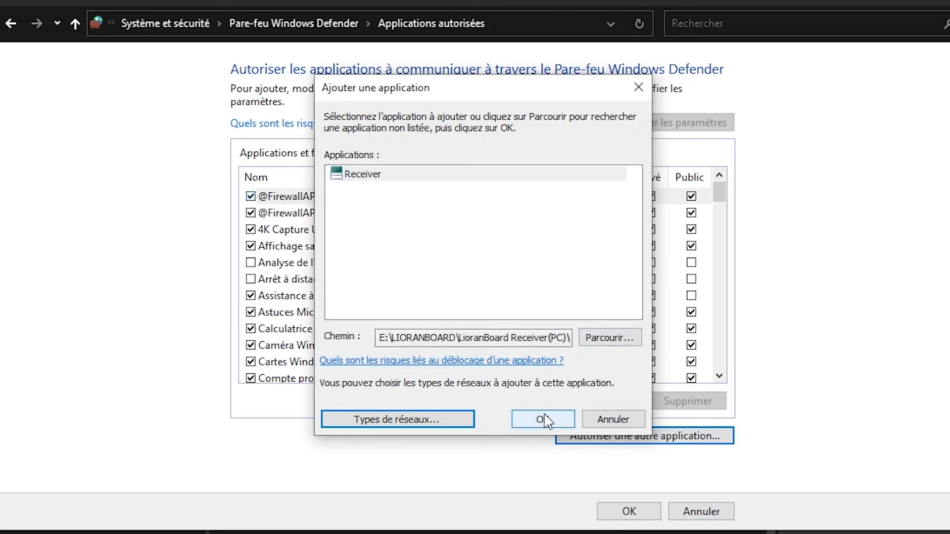
pyautogui.click(542, 420)
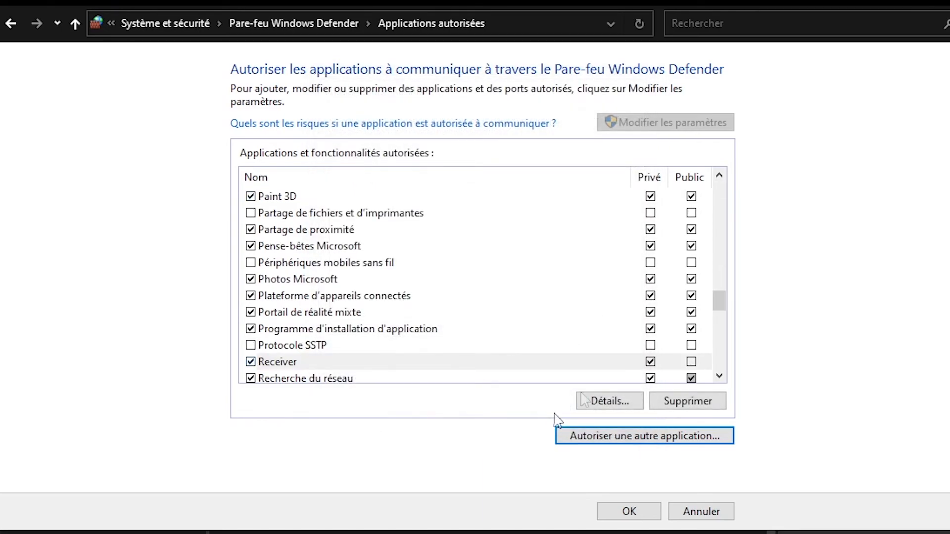
pyautogui.moveTo(721, 304); pyautogui.dragTo(734, 160)
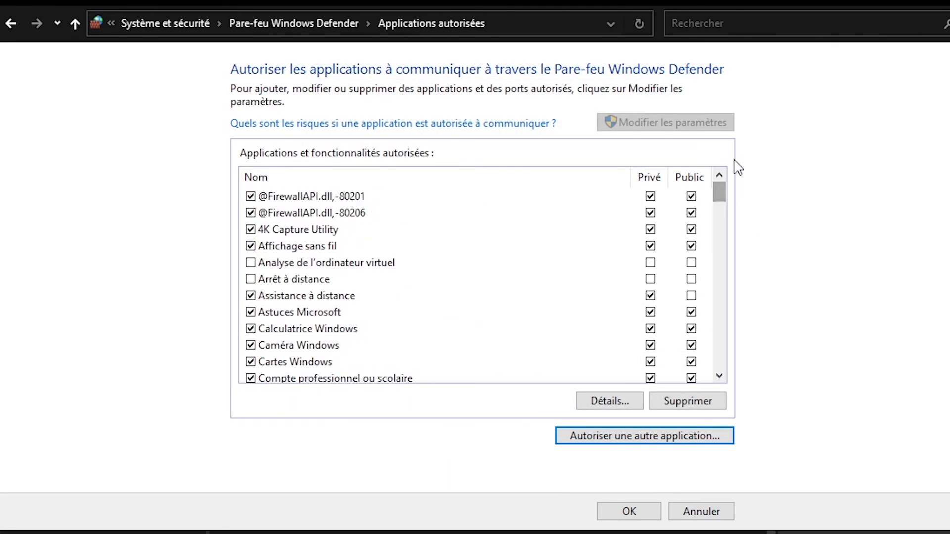
pyautogui.click(630, 513)
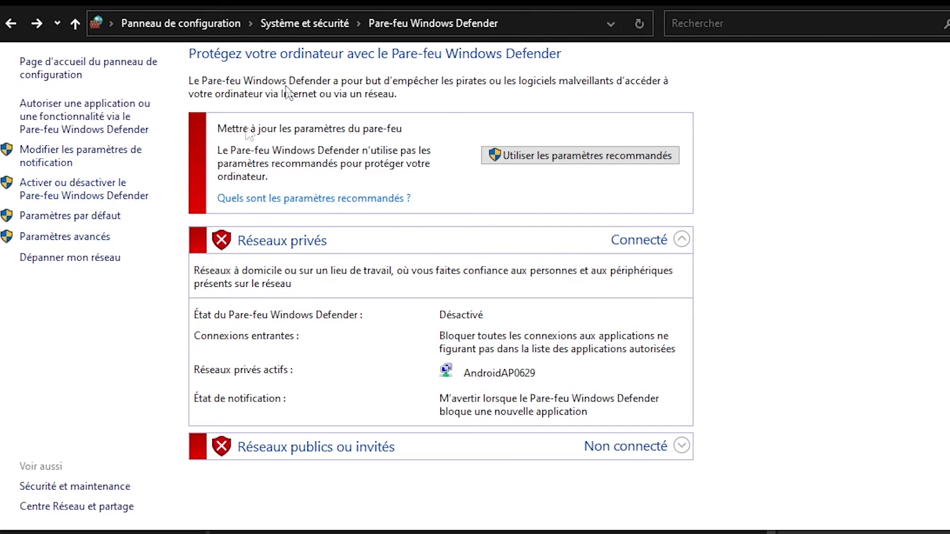
# Step: Open the firewall's advanced settings and start a new inbound traffic rule of type Port
pyautogui.click(85, 237)
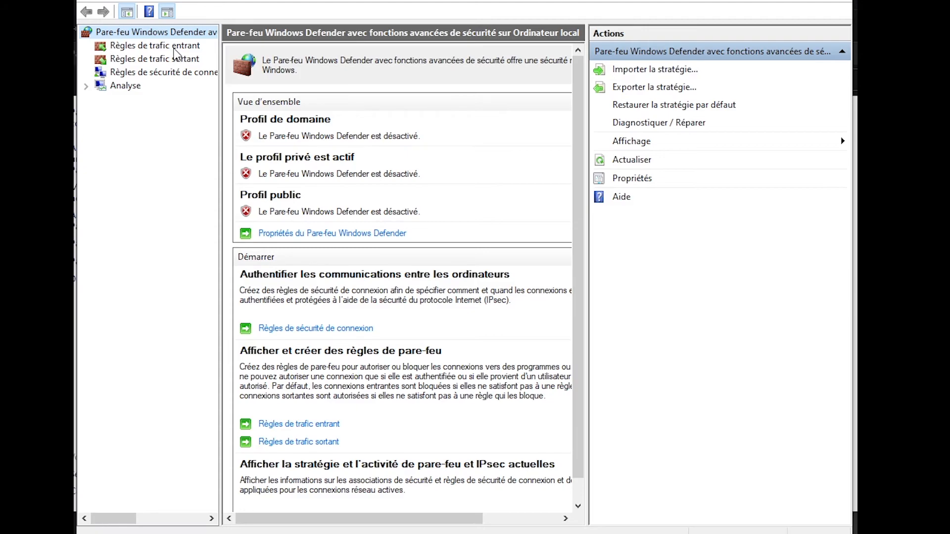
pyautogui.click(174, 48)
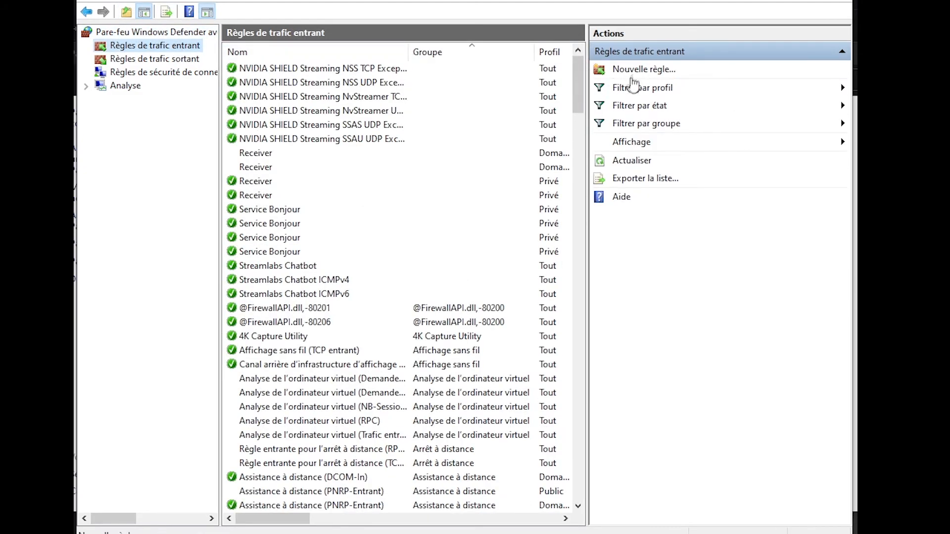
pyautogui.click(638, 69)
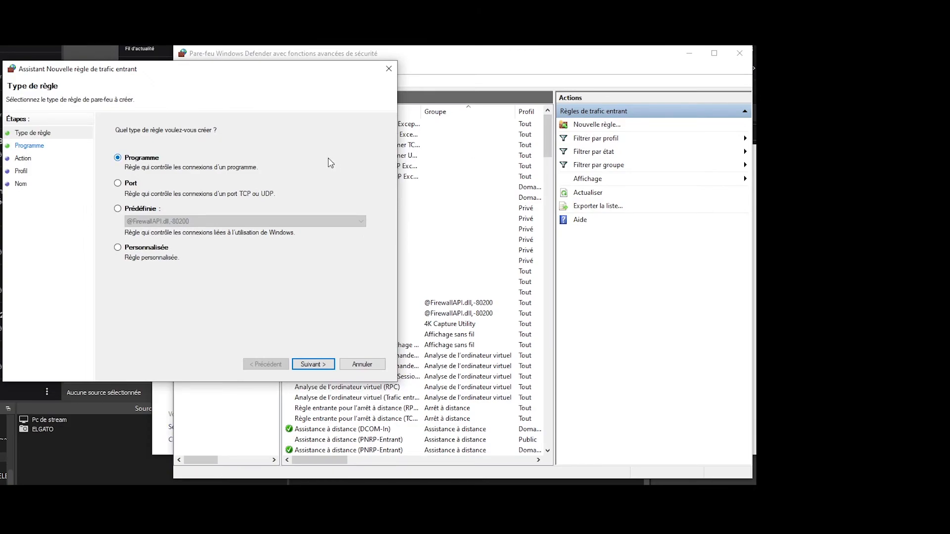
pyautogui.click(137, 183)
pyautogui.click(314, 365)
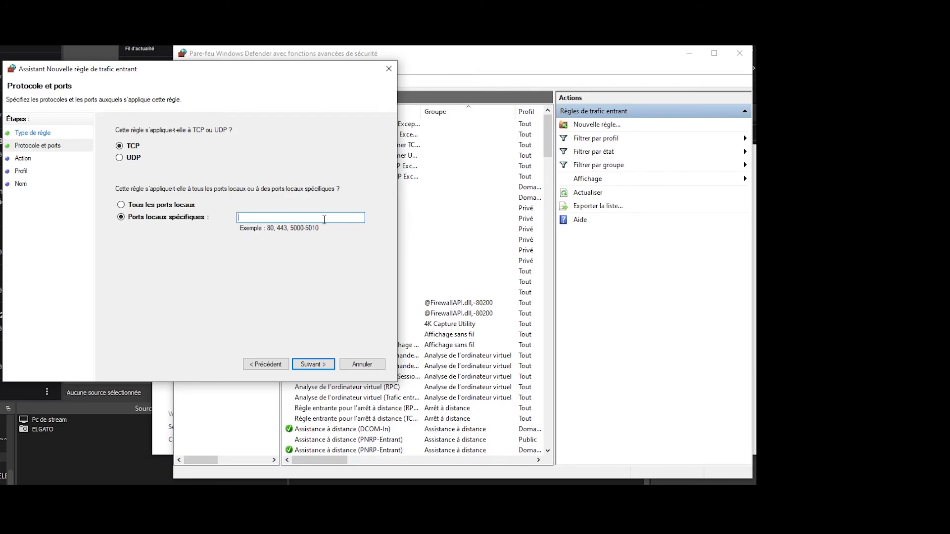
# Step: Apply the inbound rule to TCP port 8080, allow the connection on domain, private and public profiles, and save it as "Port 8080"
pyautogui.write('8080')
pyautogui.click(317, 367)
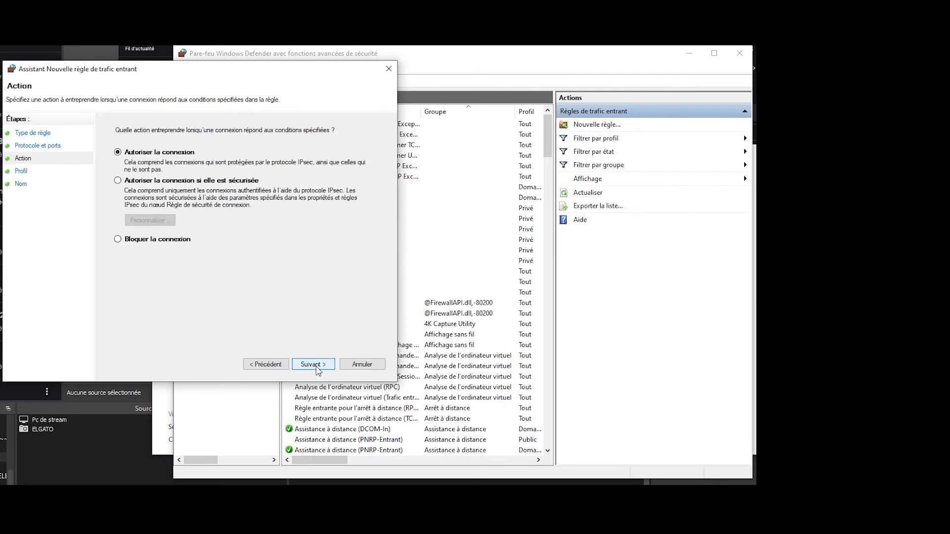
pyautogui.click(317, 367)
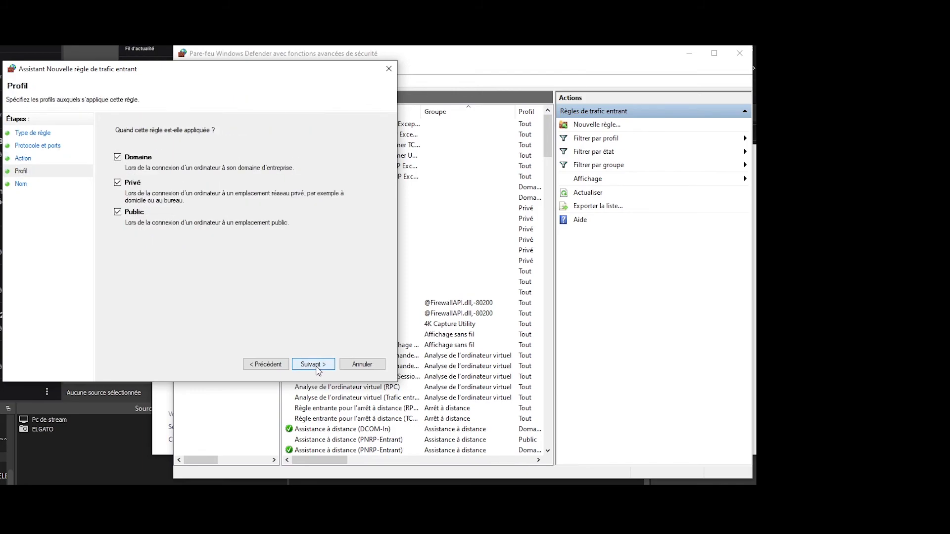
pyautogui.click(317, 366)
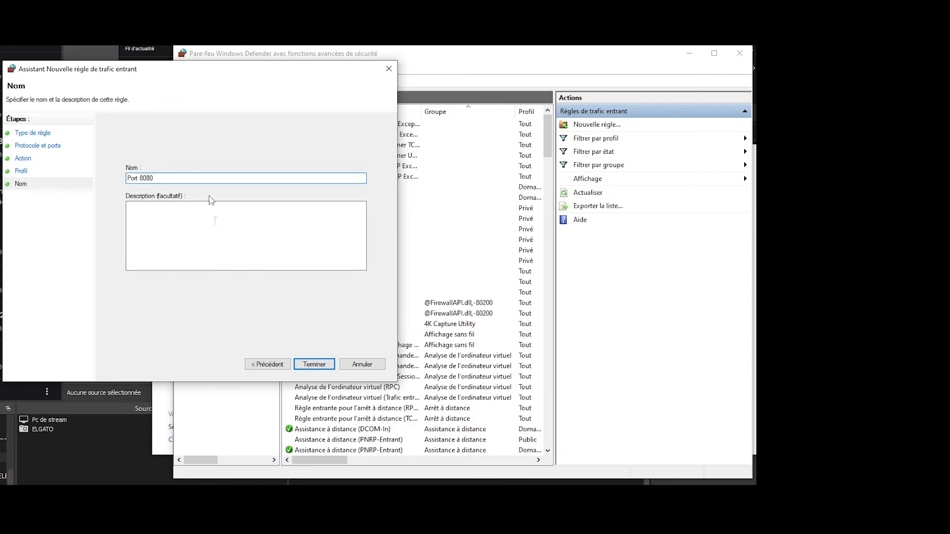
pyautogui.click(315, 365)
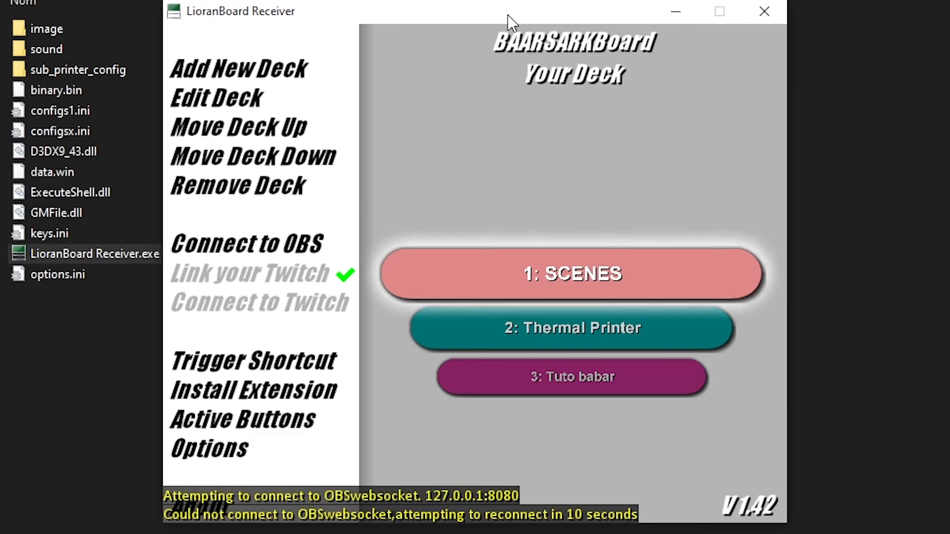
# Step: Switch to LioranBoard Receiver and restart it several times from LioranBoard Receiver.exe to retry its OBS and Twitch connections
pyautogui.click(771, 15)
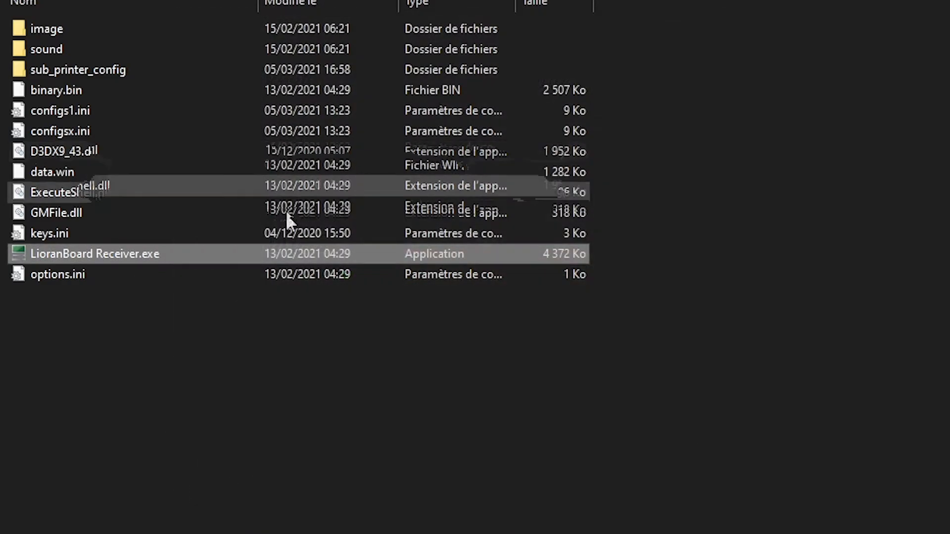
pyautogui.doubleClick(157, 255)
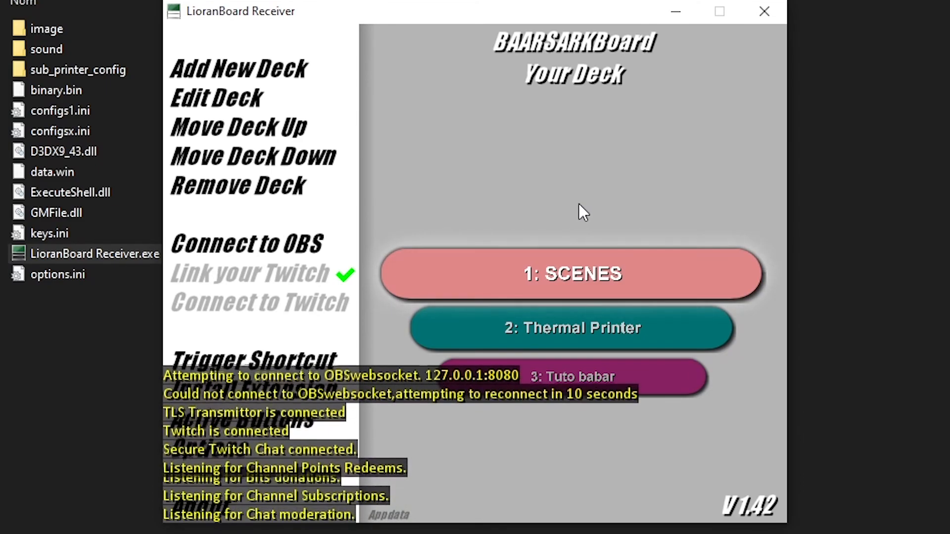
pyautogui.click(764, 11)
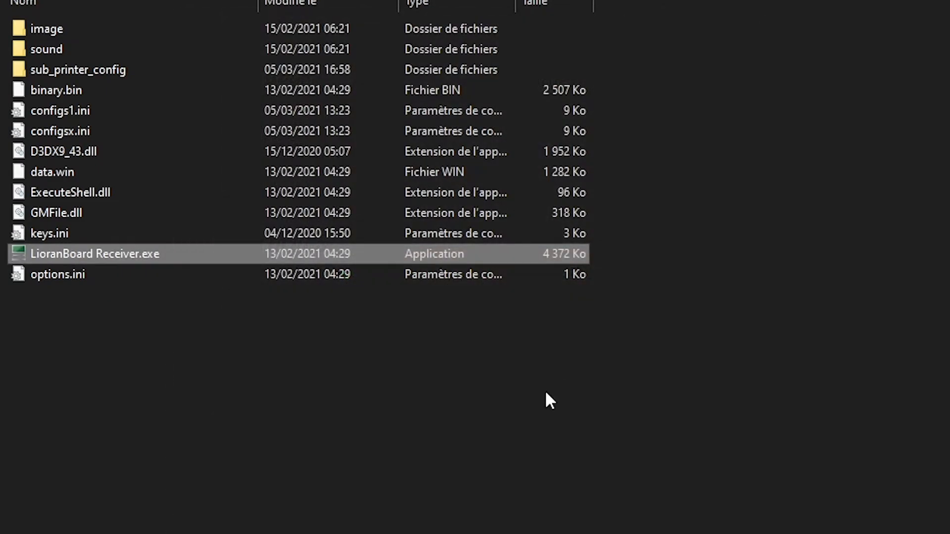
pyautogui.press('Return')
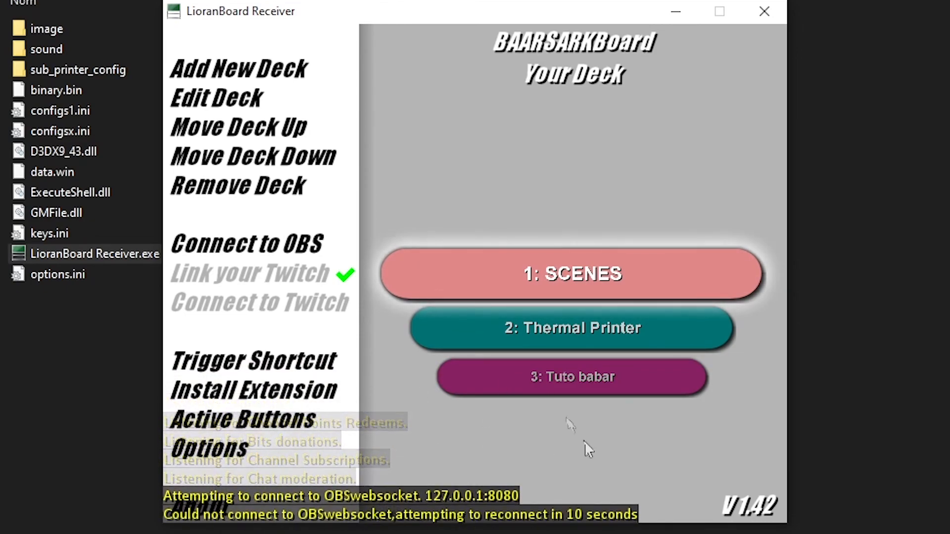
pyautogui.click(762, 11)
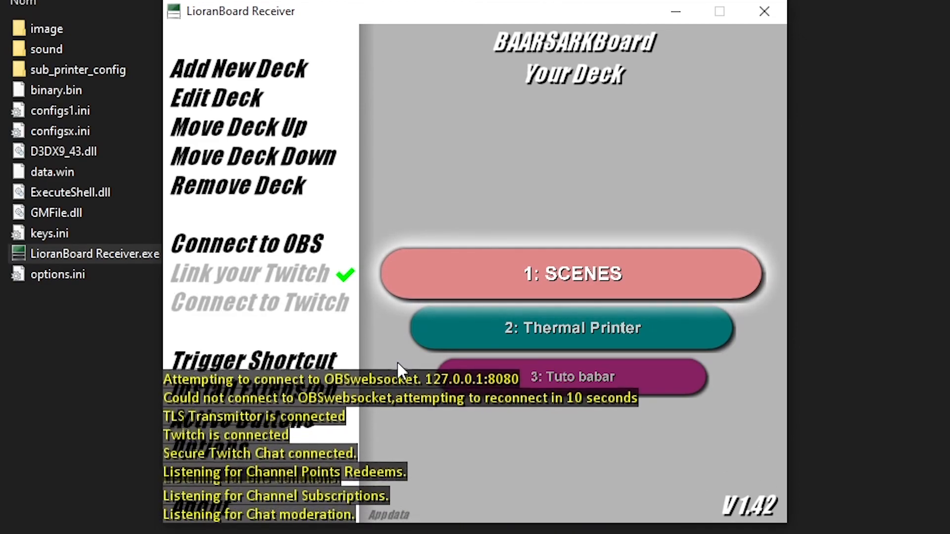
pyautogui.click(773, 7)
pyautogui.press('Return')
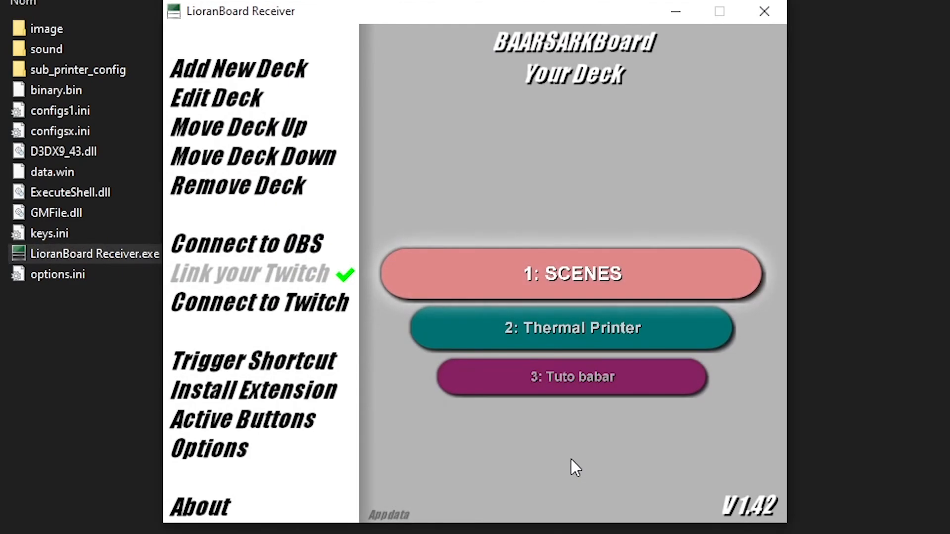